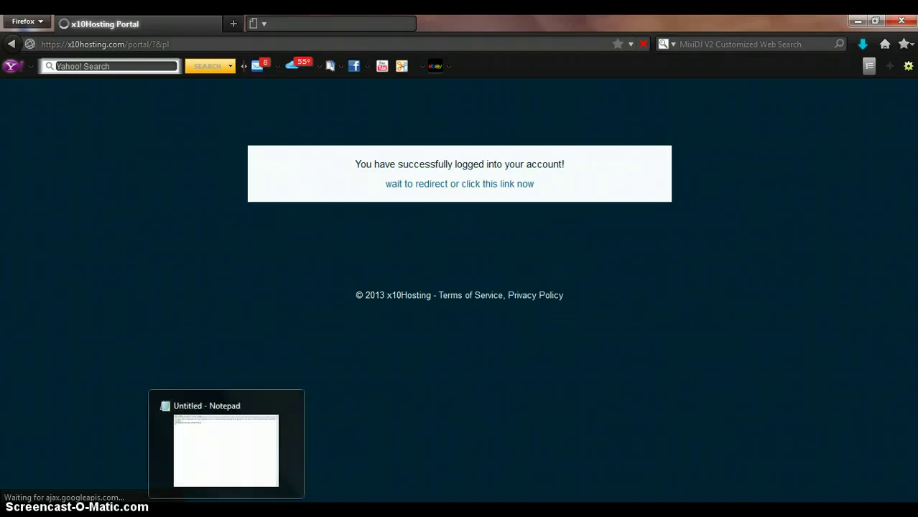
# Finish step 1 and add step 2, 'Make a site in file manager', to the notes, then start step 3
pyautogui.click(227, 515)
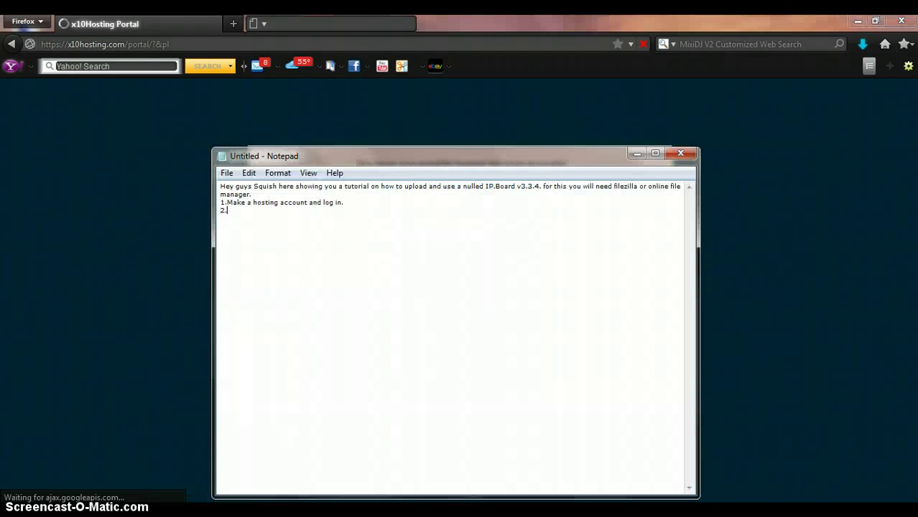
pyautogui.click(410, 204)
pyautogui.write('sorry for a')
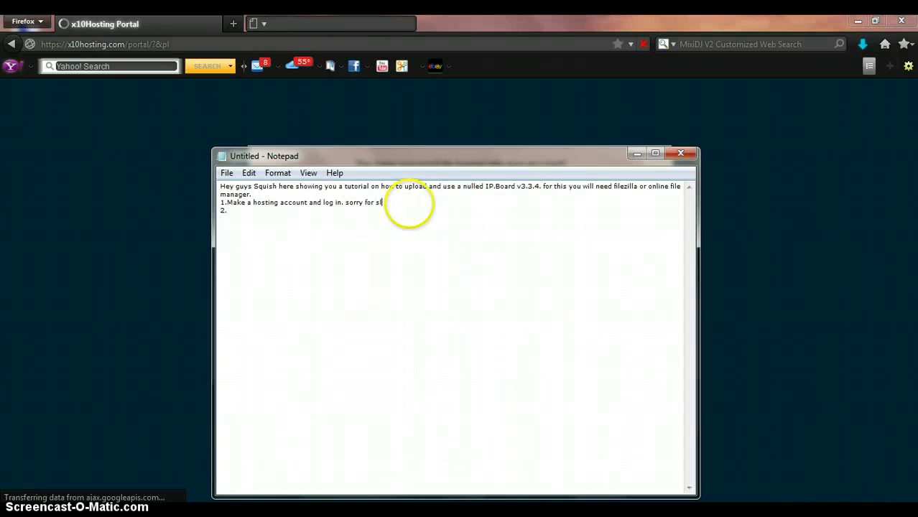
pyautogui.write('SSSS')
pyautogui.press('BackSpace')
pyautogui.press('BackSpace')
pyautogui.press('BackSpace')
pyautogui.press('BackSpace')
pyautogui.press('BackSpace')
pyautogui.write('ss computer.')
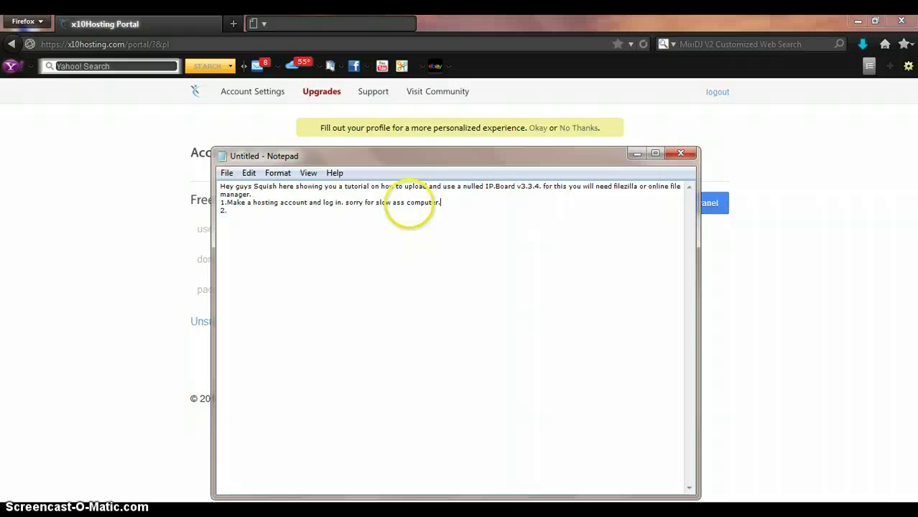
pyautogui.write('M')
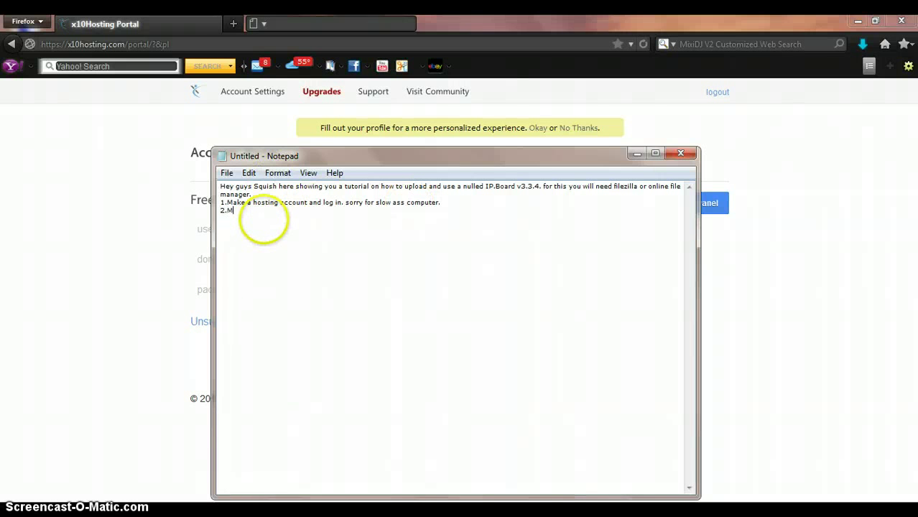
pyautogui.write('ake a site in file manager.')
pyautogui.press('Return')
pyautogui.write('3.')
pyautogui.click(793, 254)
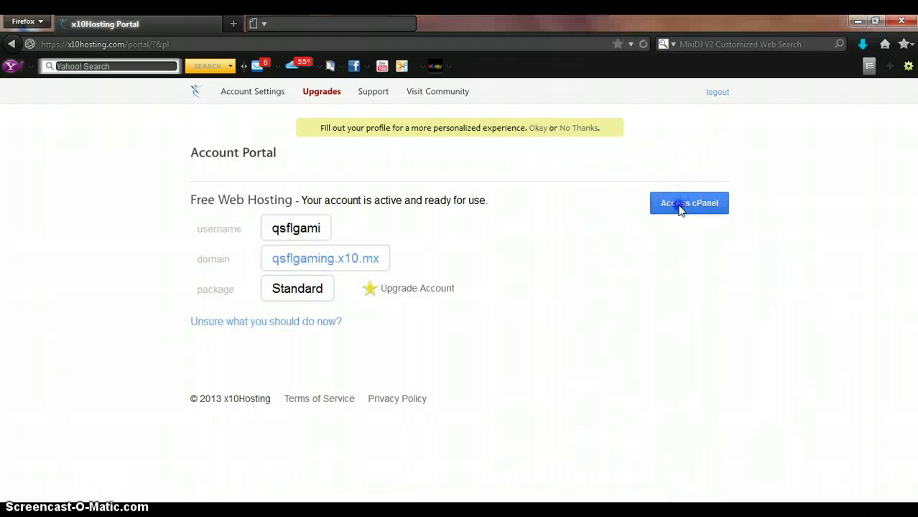
# Enter cPanel, close the old portal tab, and open Add New Website from My Websites
pyautogui.click(678, 207)
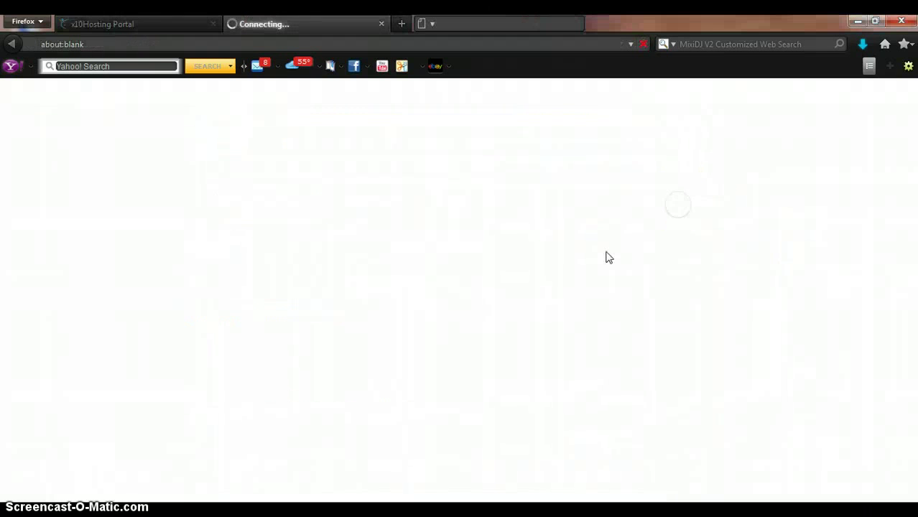
pyautogui.click(213, 24)
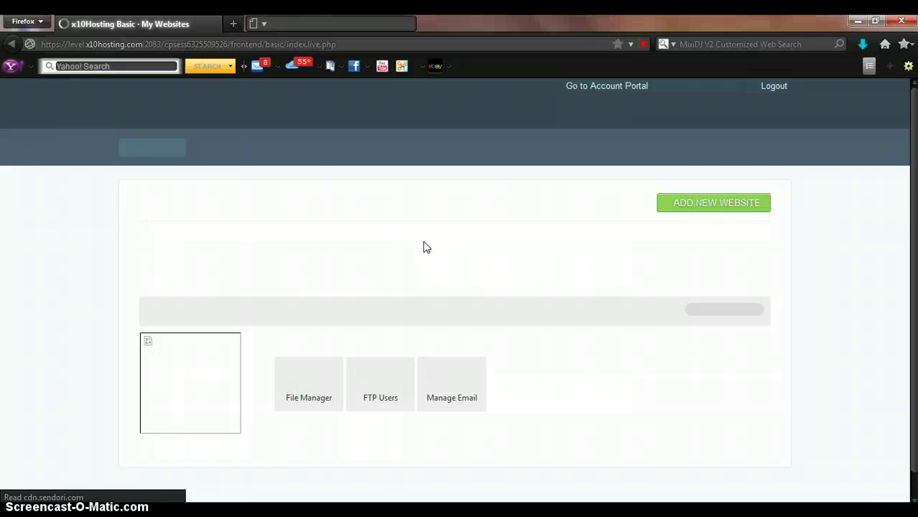
pyautogui.click(690, 205)
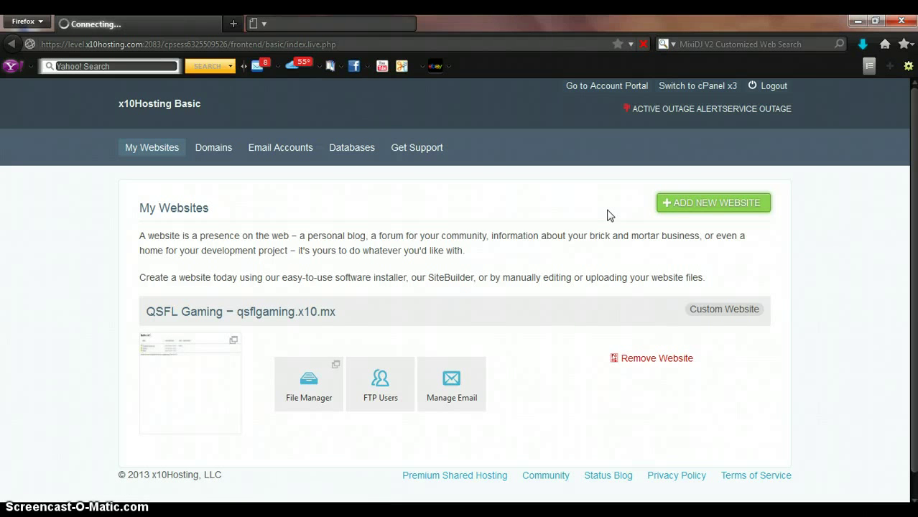
pyautogui.click(672, 203)
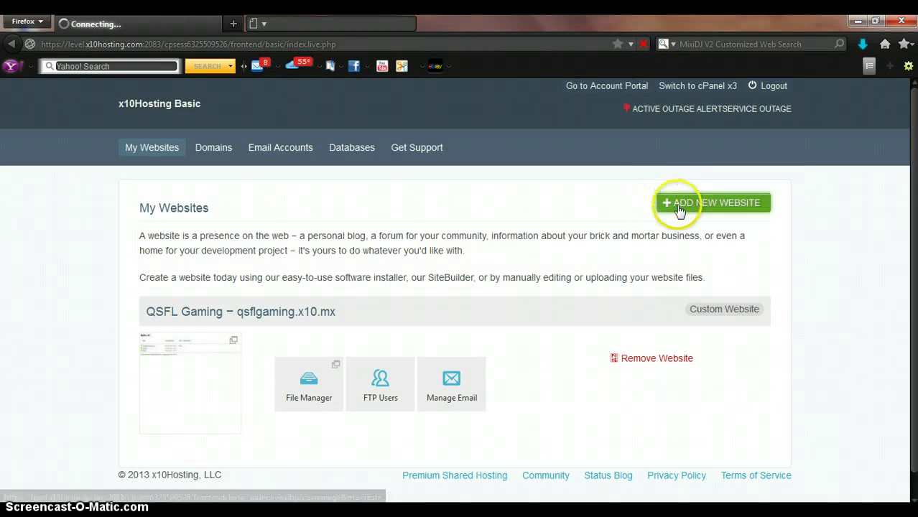
pyautogui.click(609, 199)
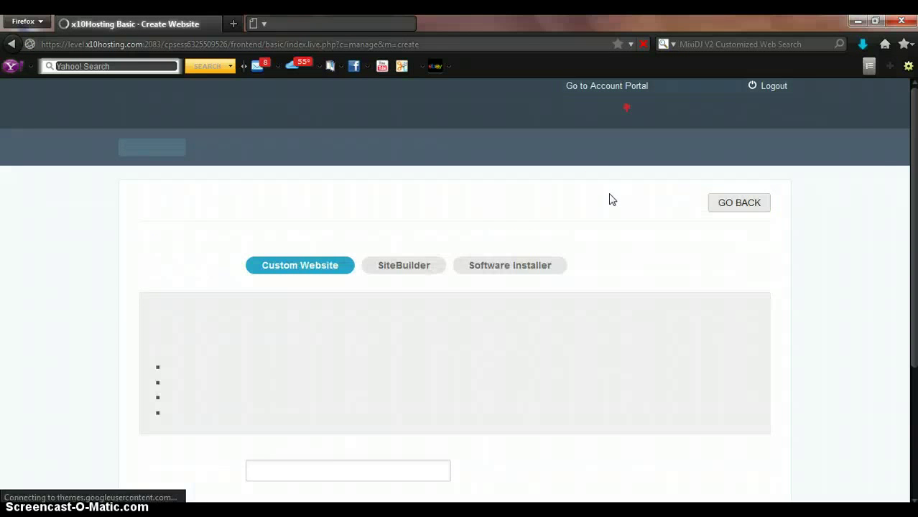
# Check the Domain Name choices and enter 'test site' as the Project Name
pyautogui.click(473, 248)
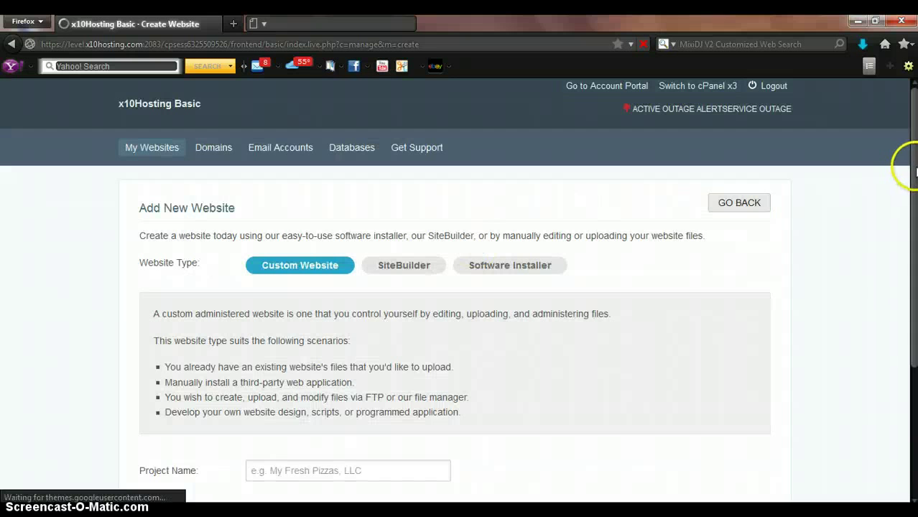
pyautogui.click(913, 174)
pyautogui.moveTo(914, 175); pyautogui.dragTo(912, 290)
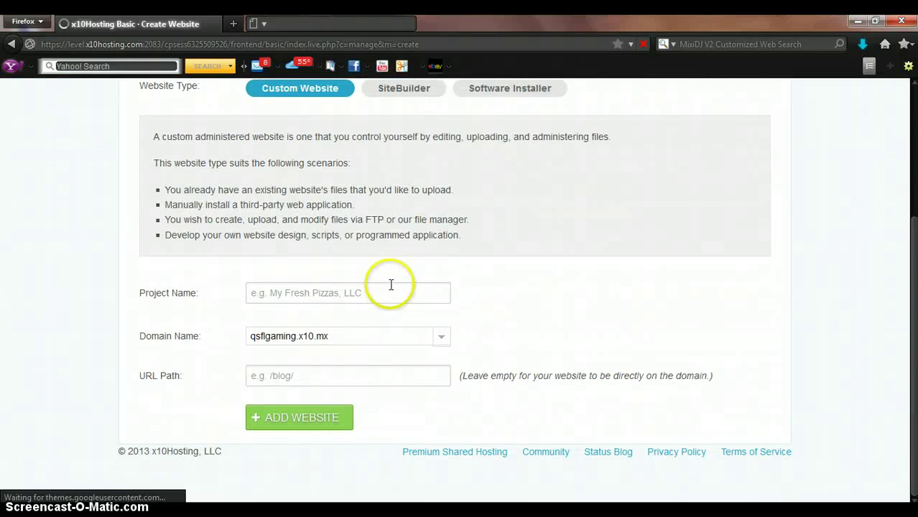
pyautogui.click(443, 347)
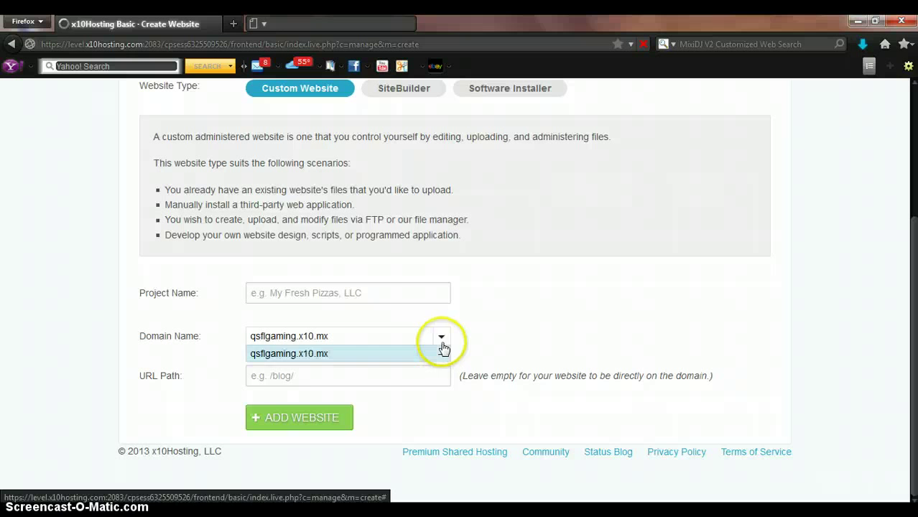
pyautogui.click(522, 320)
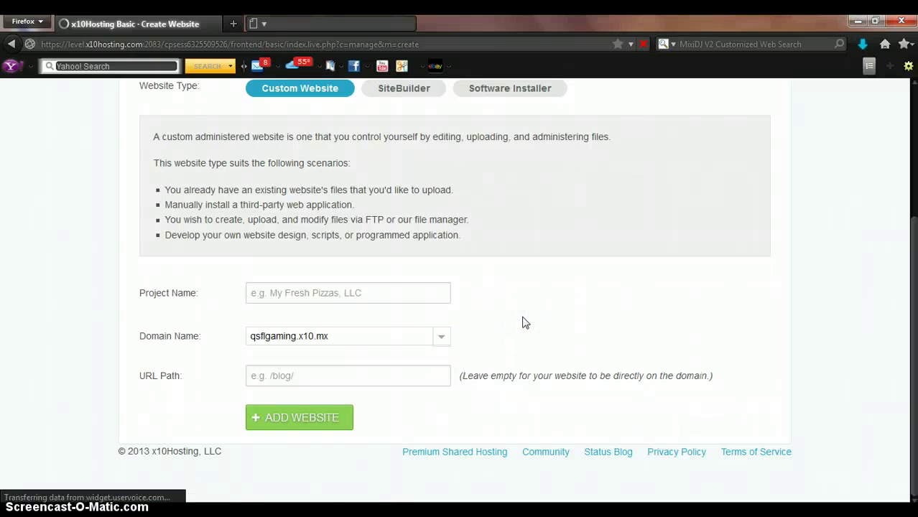
pyautogui.click(415, 294)
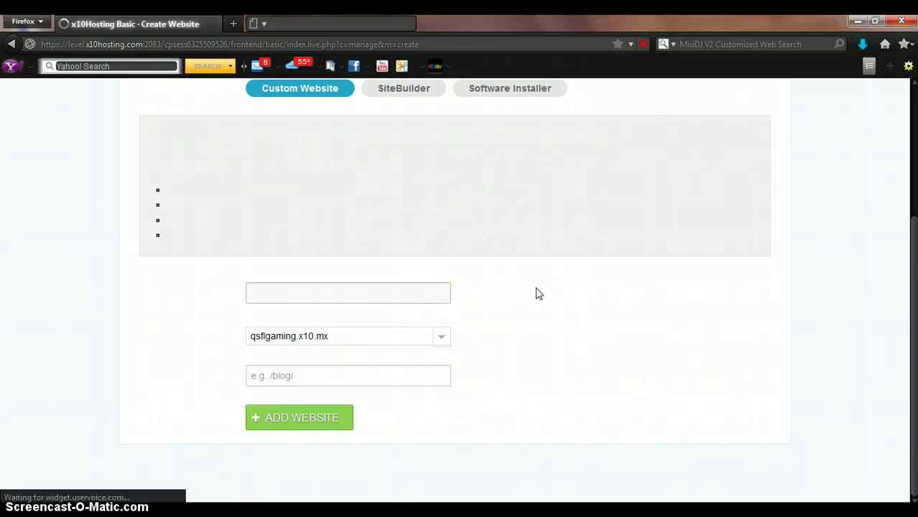
pyautogui.click(371, 293)
pyautogui.click(680, 281)
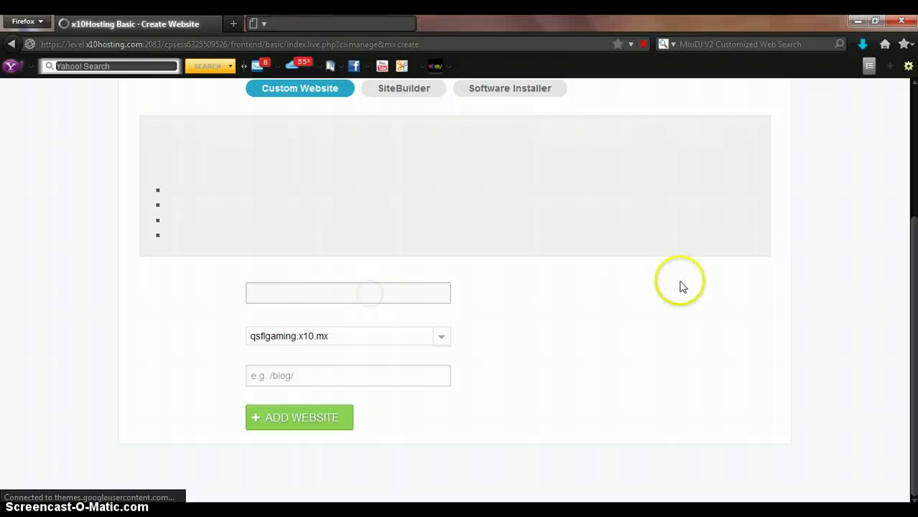
pyautogui.write('test si')
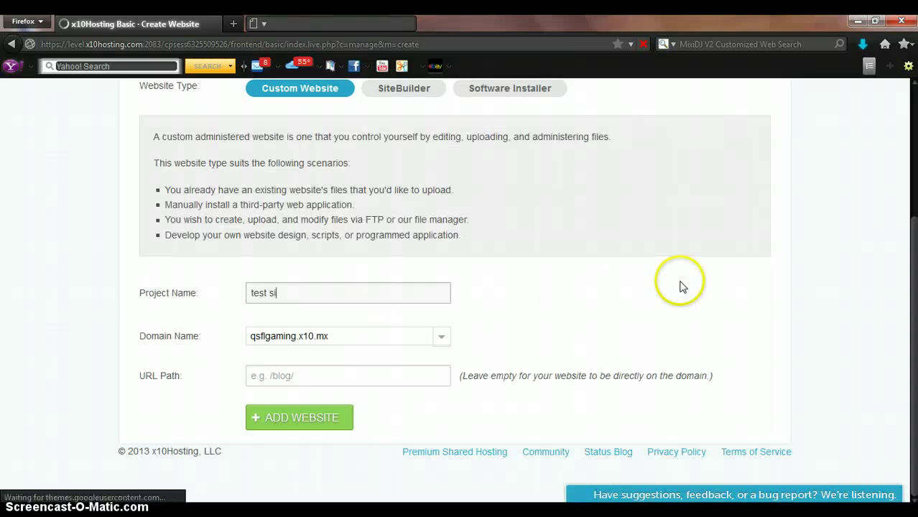
pyautogui.write('te')
# Go to the Domains page and switch to the tutorial notes
pyautogui.scroll(5, 550, 324)
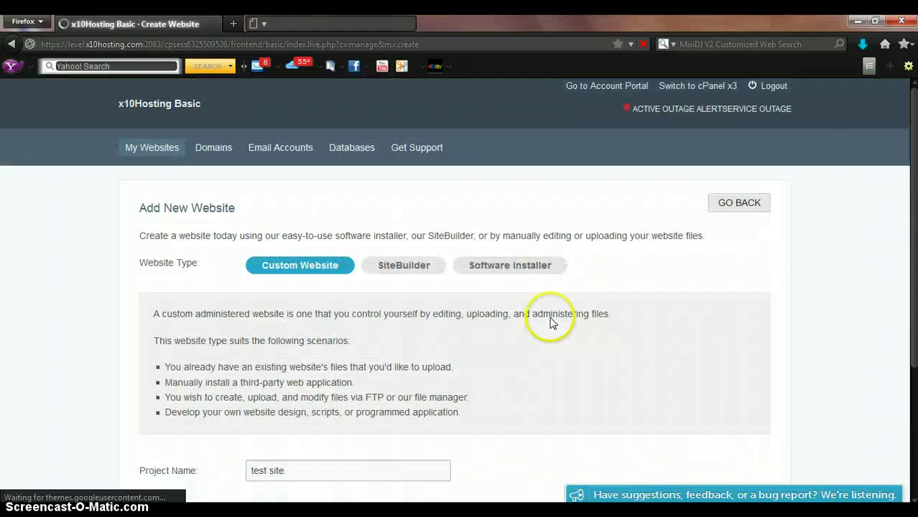
pyautogui.click(213, 147)
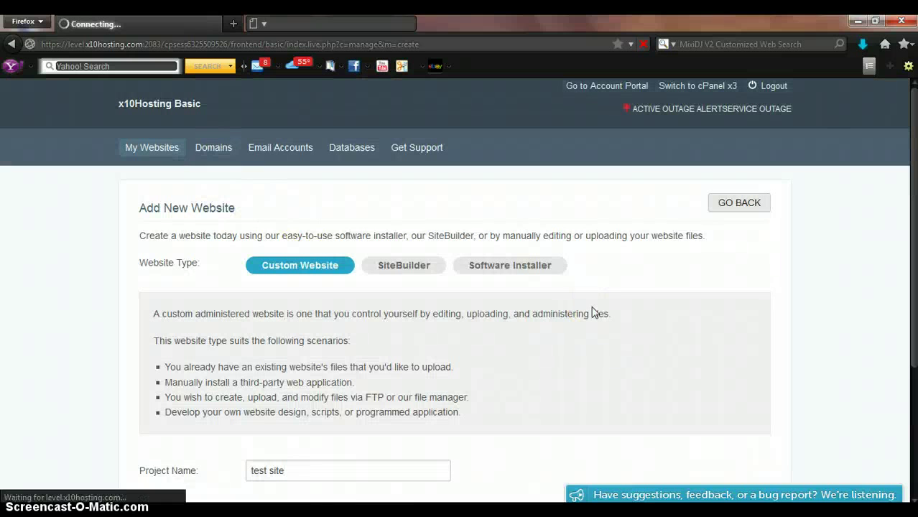
pyautogui.hotkey('alt', 'Tab')
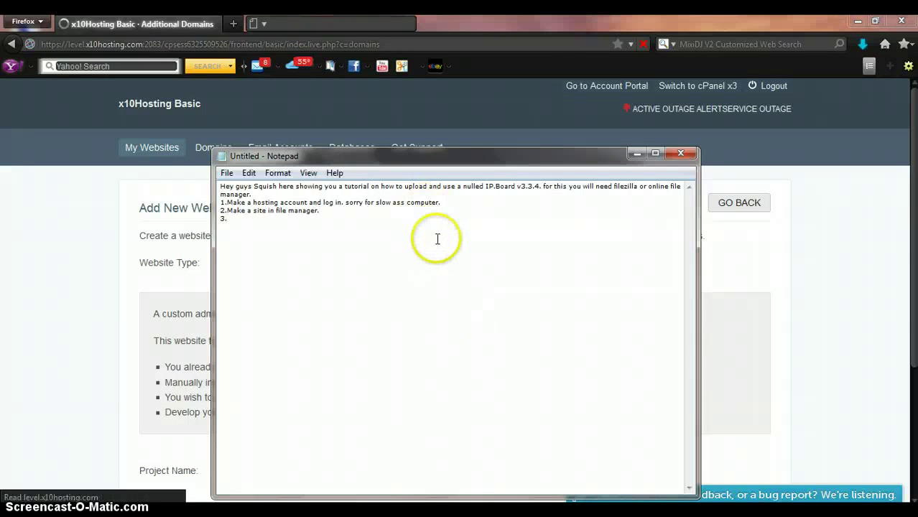
# Extend step 2 in the notes with ', after making a domain.'
pyautogui.press('BackSpace')
pyautogui.write(', after m')
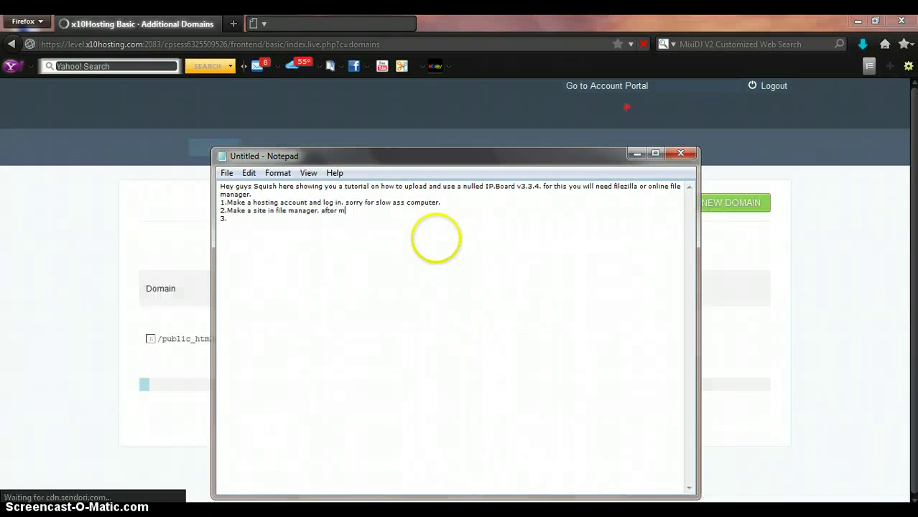
pyautogui.write('aking a domain.')
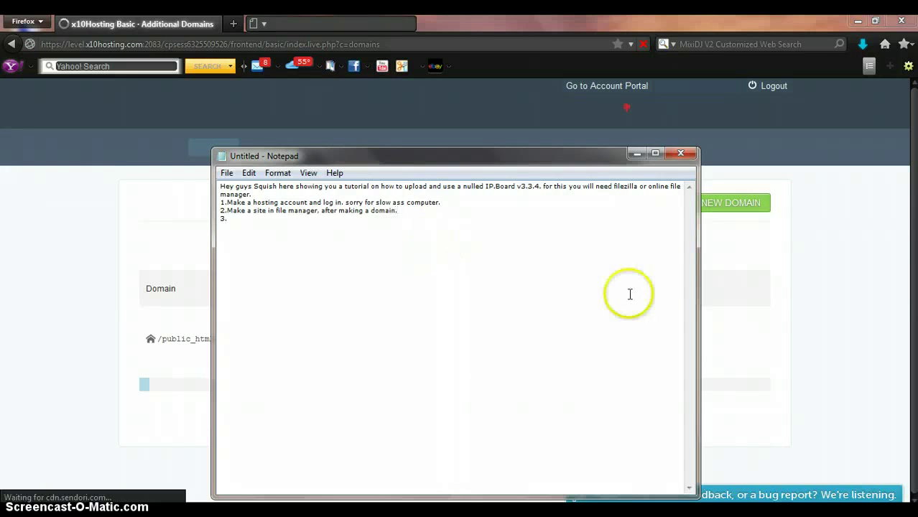
pyautogui.click(853, 219)
# Open the Add Domain form in x10Hosting
pyautogui.click(727, 207)
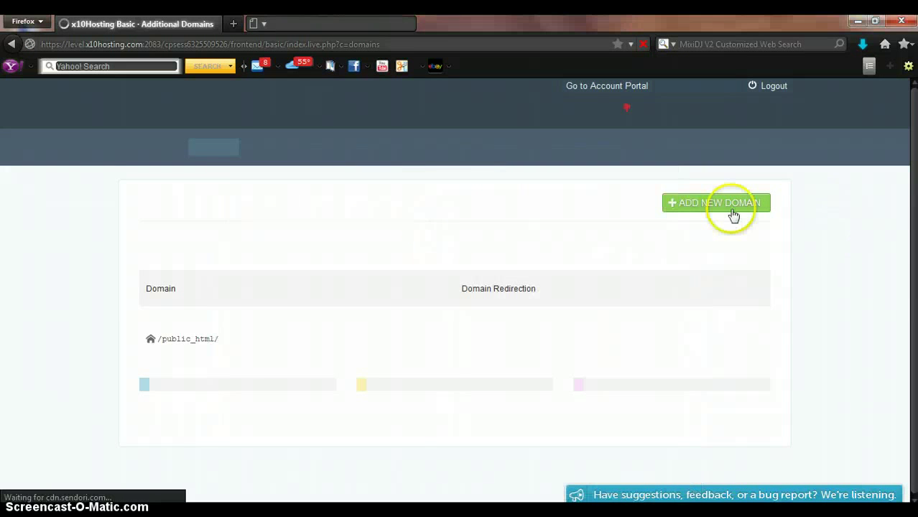
pyautogui.click(824, 299)
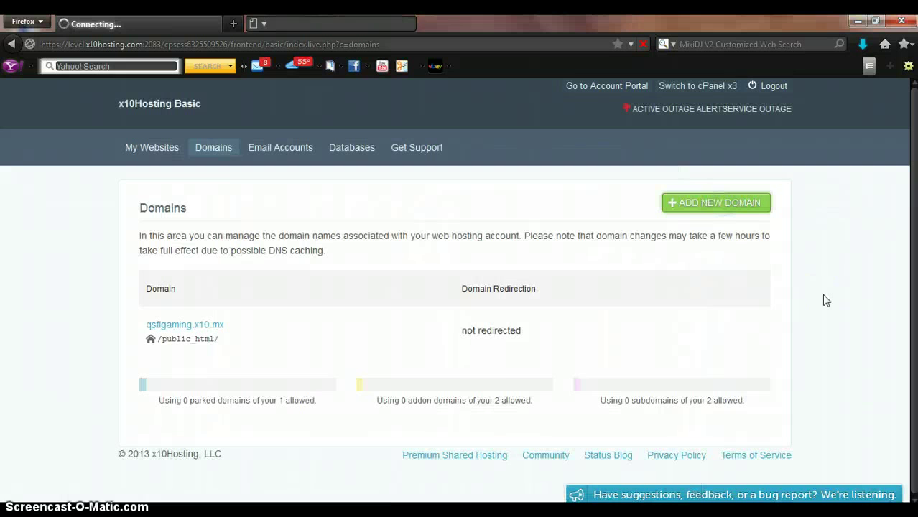
pyautogui.click(704, 201)
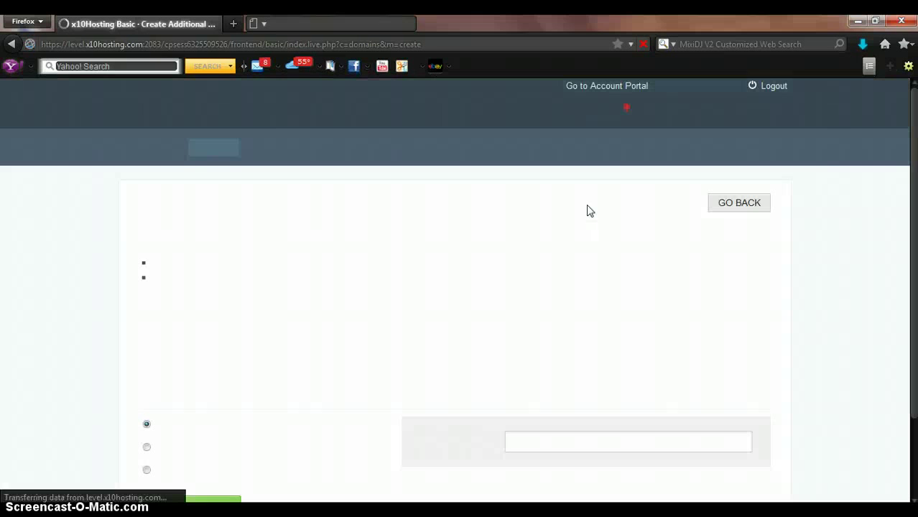
pyautogui.scroll(-3, 913, 164)
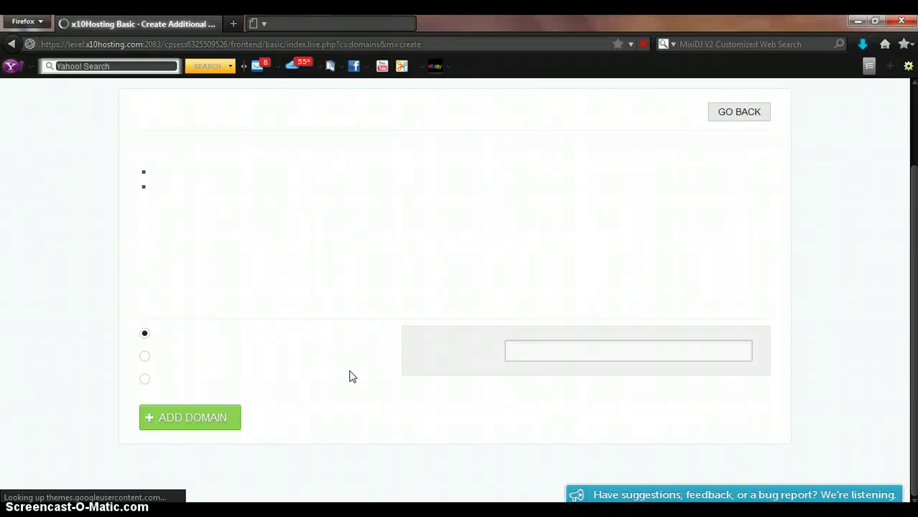
# Try adding 'testsite' as a separate domain
pyautogui.click(146, 357)
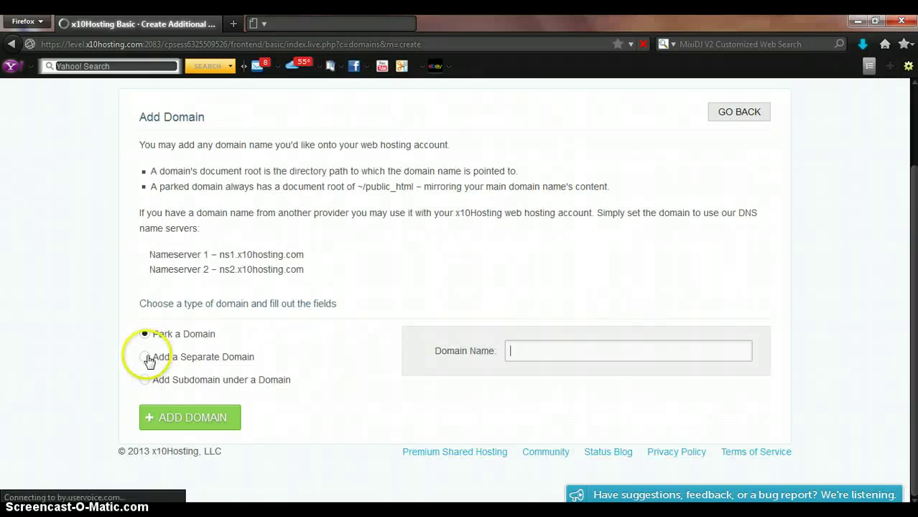
pyautogui.click(567, 353)
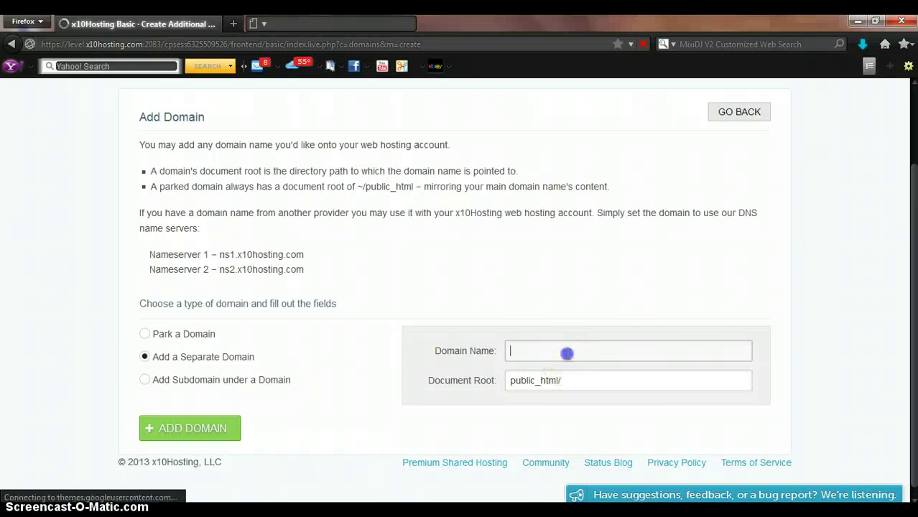
pyautogui.click(590, 274)
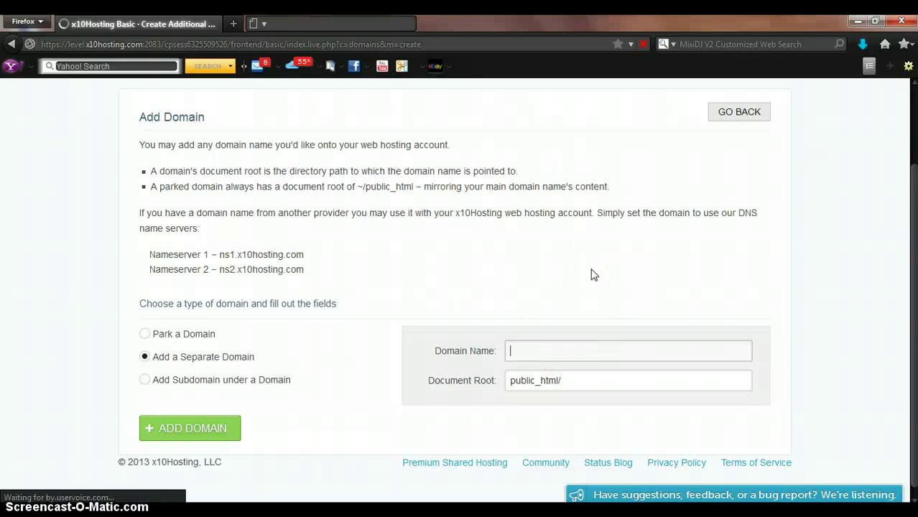
pyautogui.write('tes')
pyautogui.click(543, 341)
pyautogui.write('t')
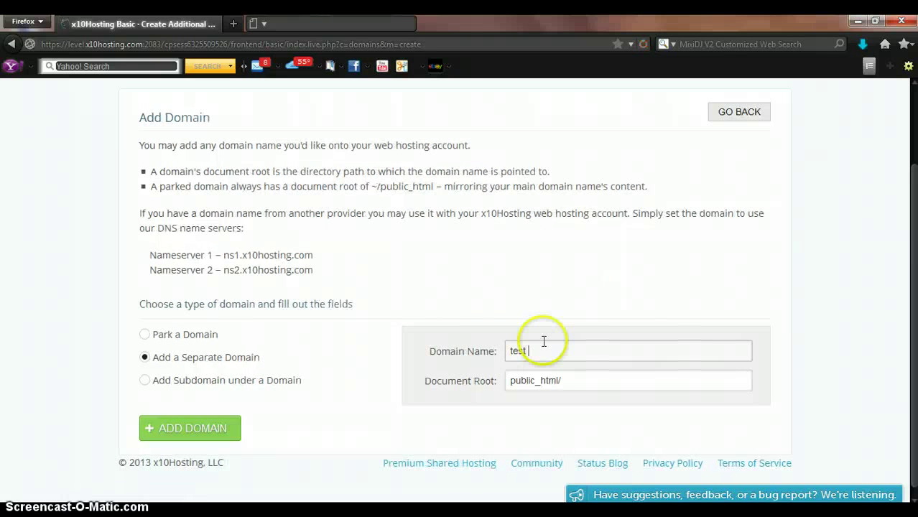
pyautogui.write('site')
pyautogui.click(198, 436)
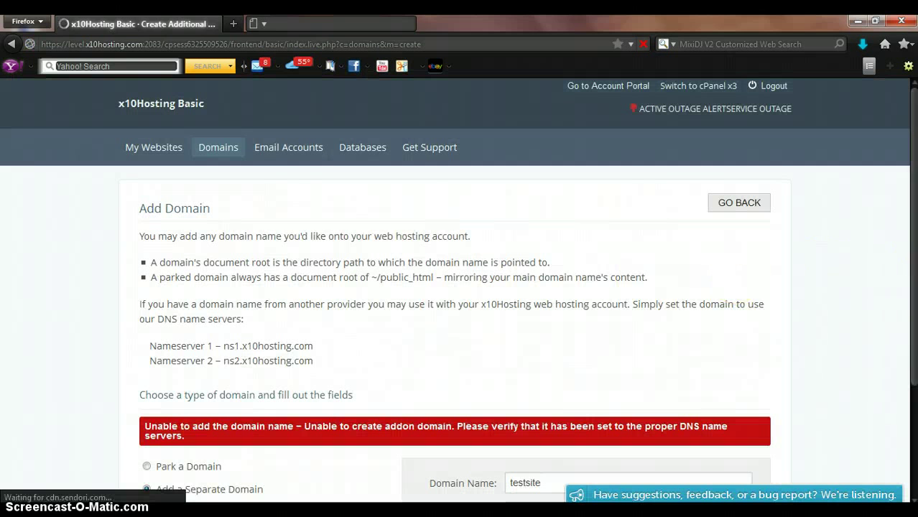
pyautogui.moveTo(914, 229); pyautogui.dragTo(913, 343)
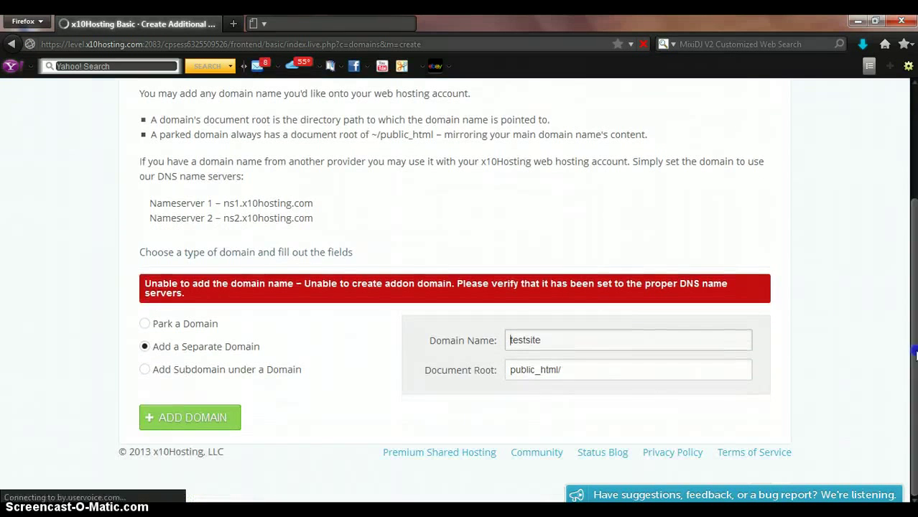
# Add 'testsite' as a subdomain of qsflgaming.x10.mx
pyautogui.click(144, 369)
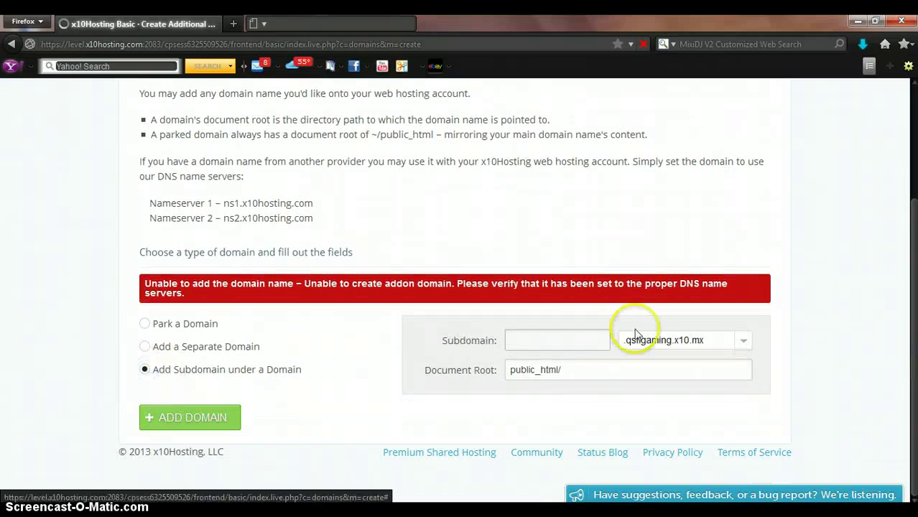
pyautogui.click(632, 339)
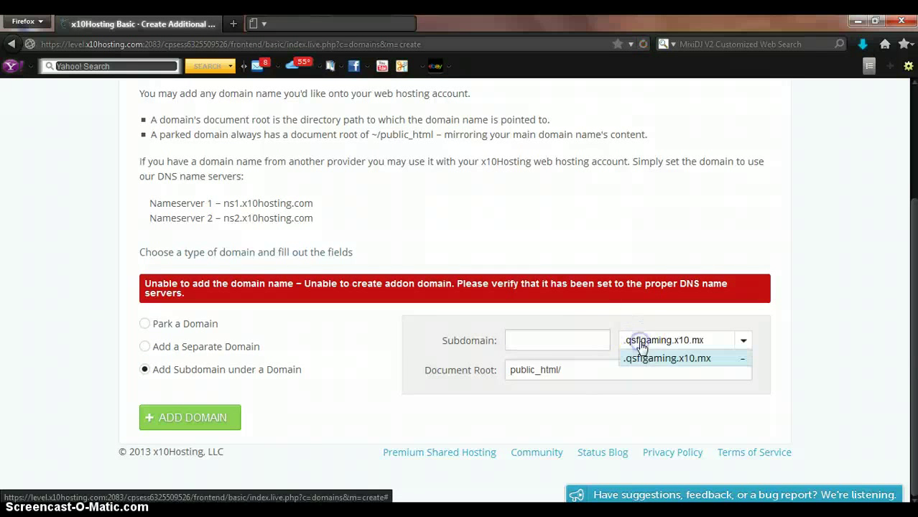
pyautogui.click(568, 341)
pyautogui.write('test')
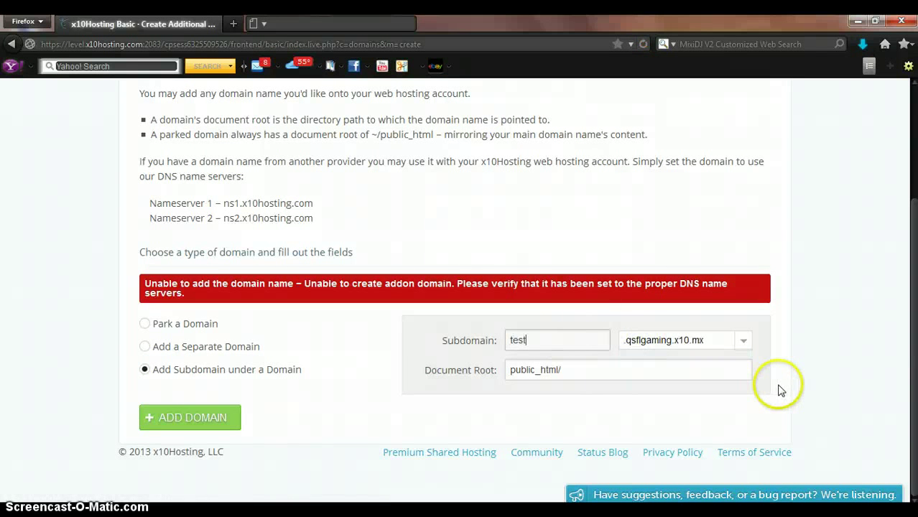
pyautogui.write('site')
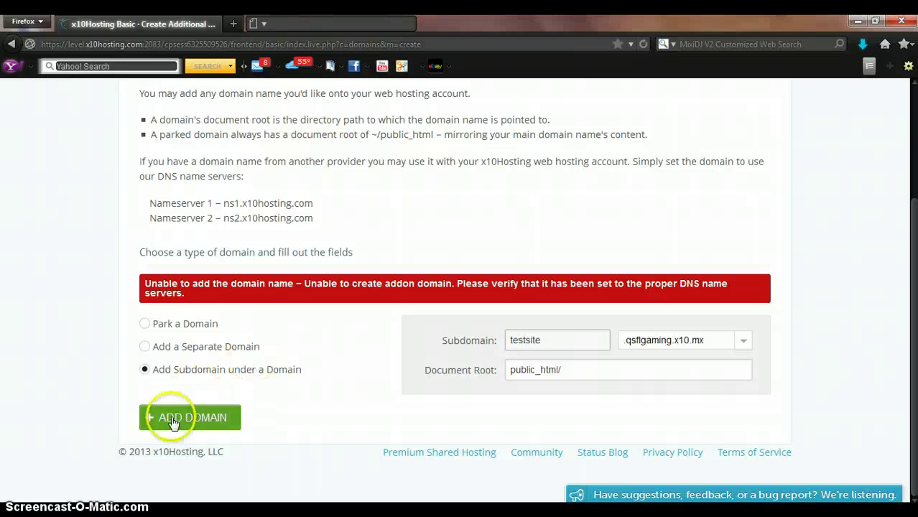
pyautogui.click(175, 419)
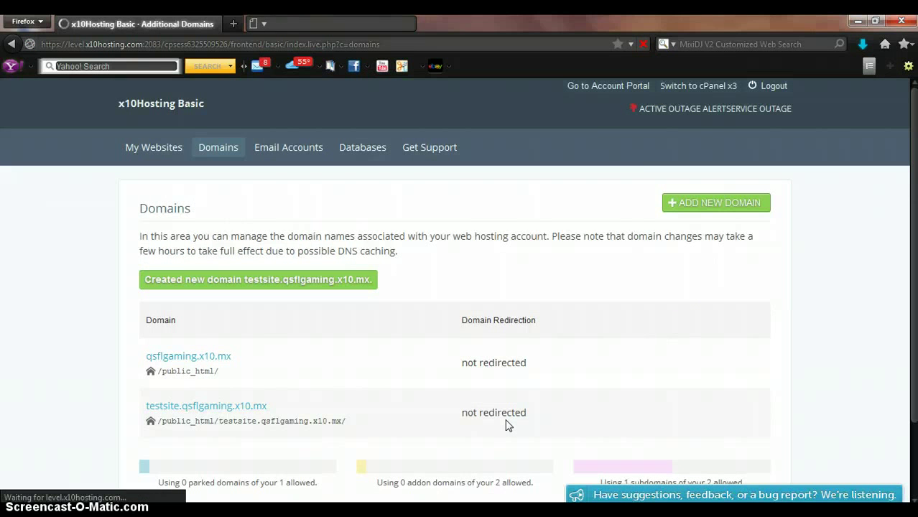
pyautogui.click(717, 292)
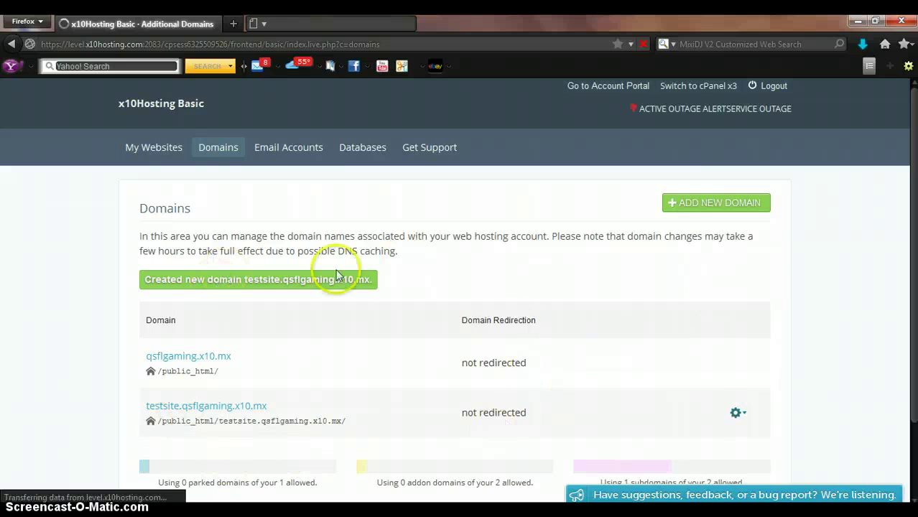
# Go to My Websites and add 'now make the site' to the notes
pyautogui.click(159, 148)
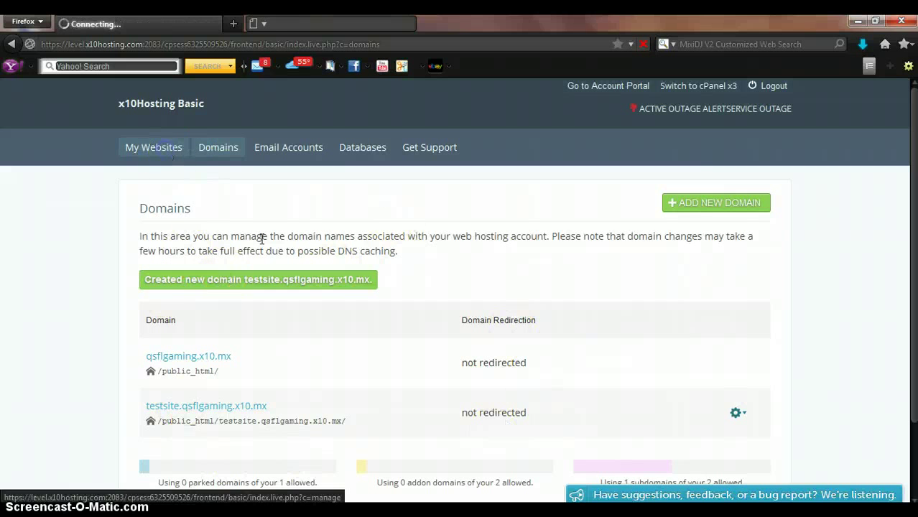
pyautogui.click(234, 442)
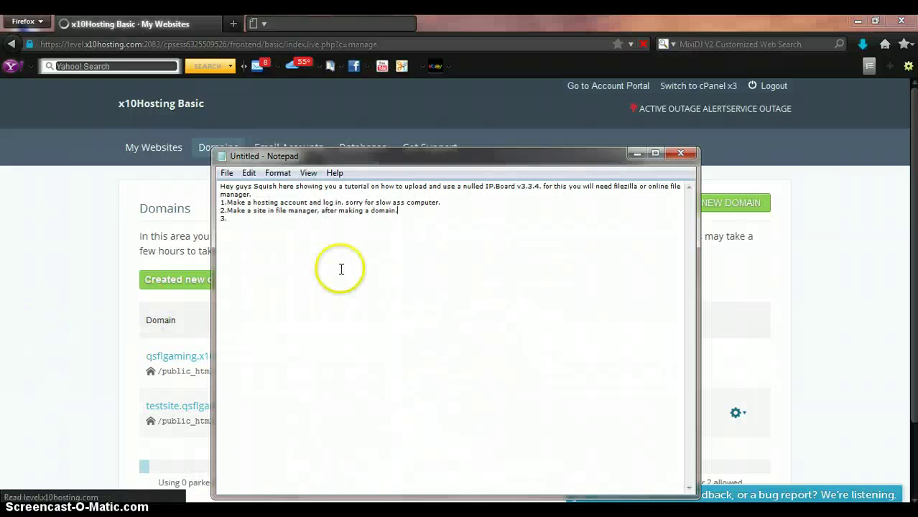
pyautogui.write('now ma')
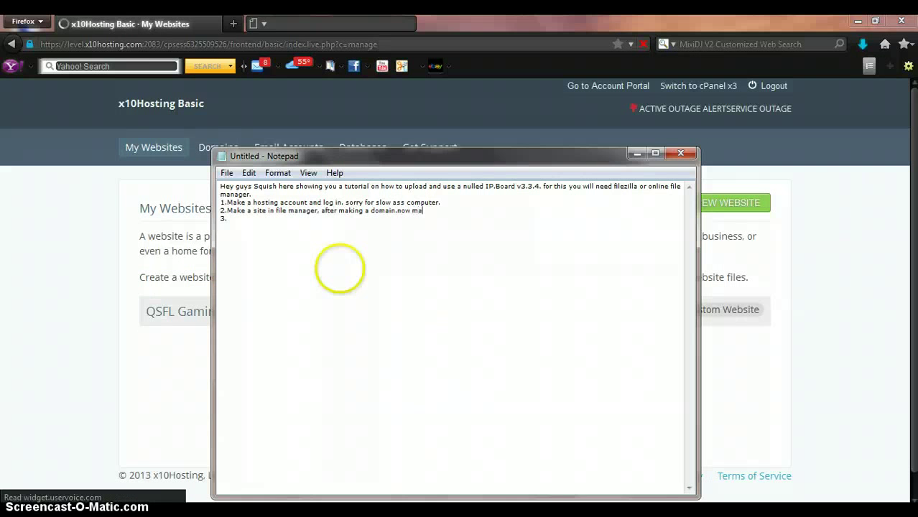
pyautogui.write('ke the site')
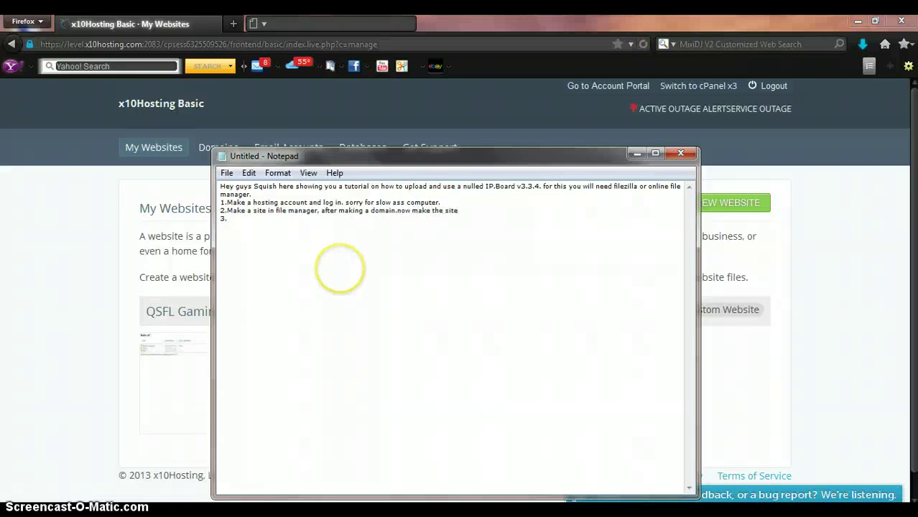
# Create a website named 'Test' on the testsite.qsflgaming.x10.mx domain
pyautogui.click(74, 276)
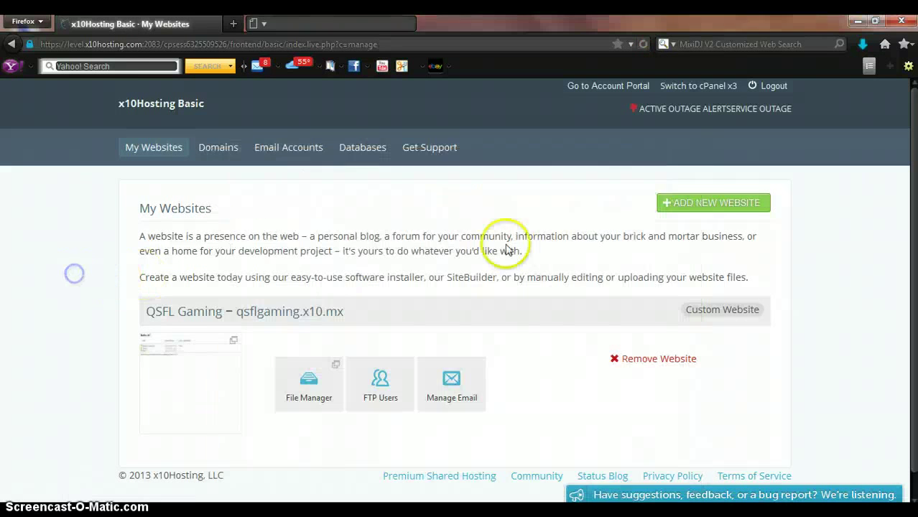
pyautogui.click(691, 206)
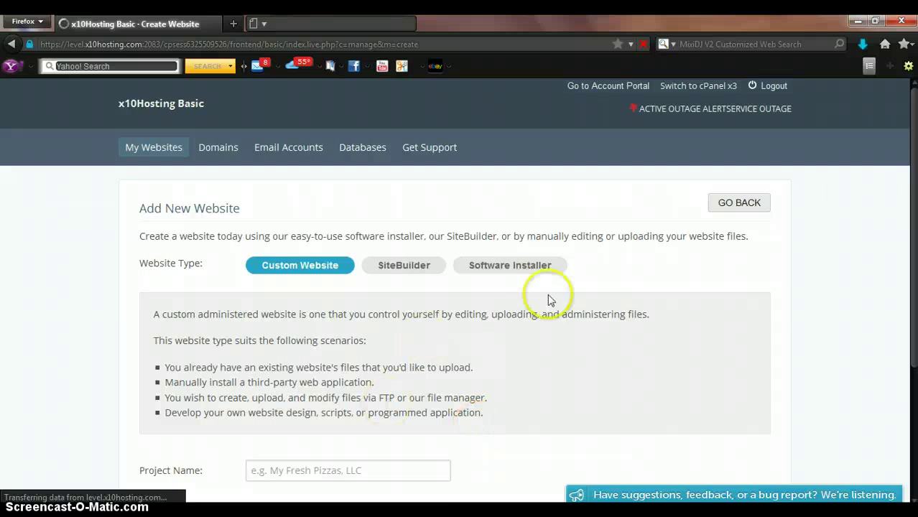
pyautogui.moveTo(914, 229); pyautogui.dragTo(913, 234)
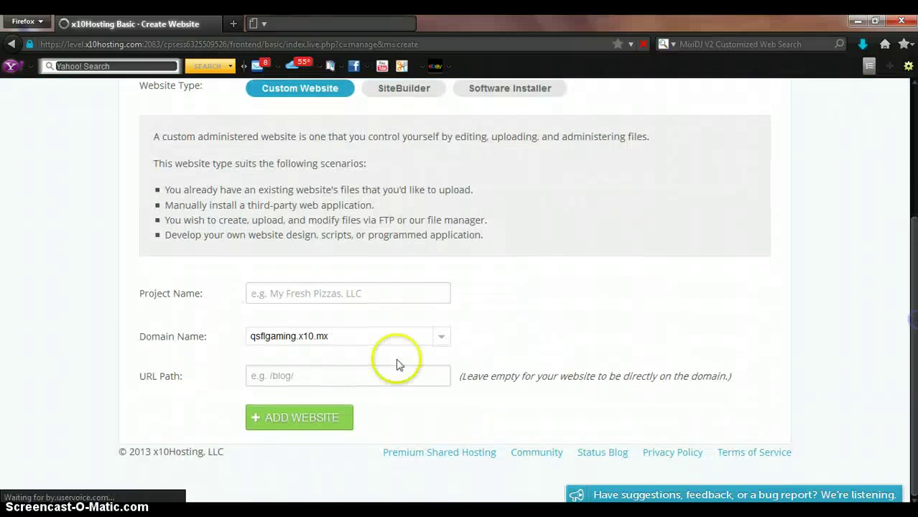
pyautogui.click(371, 339)
pyautogui.click(321, 371)
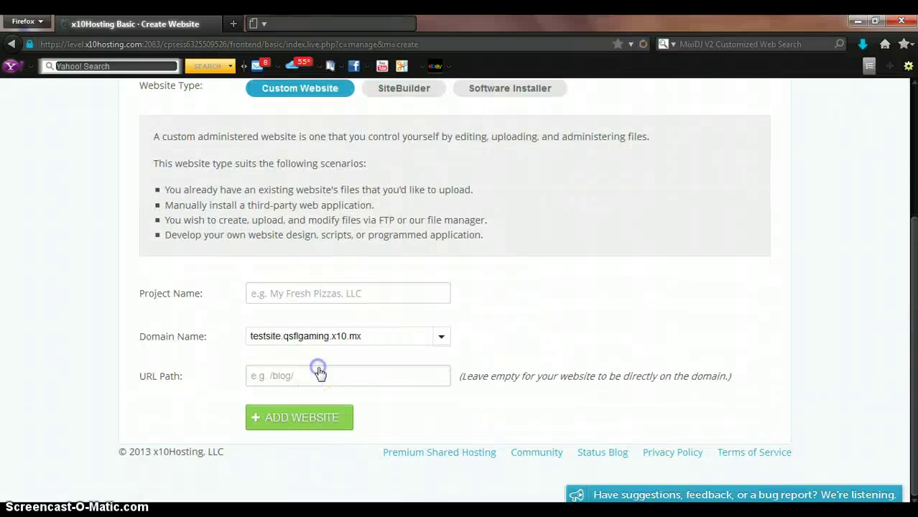
pyautogui.click(309, 298)
pyautogui.write('Test')
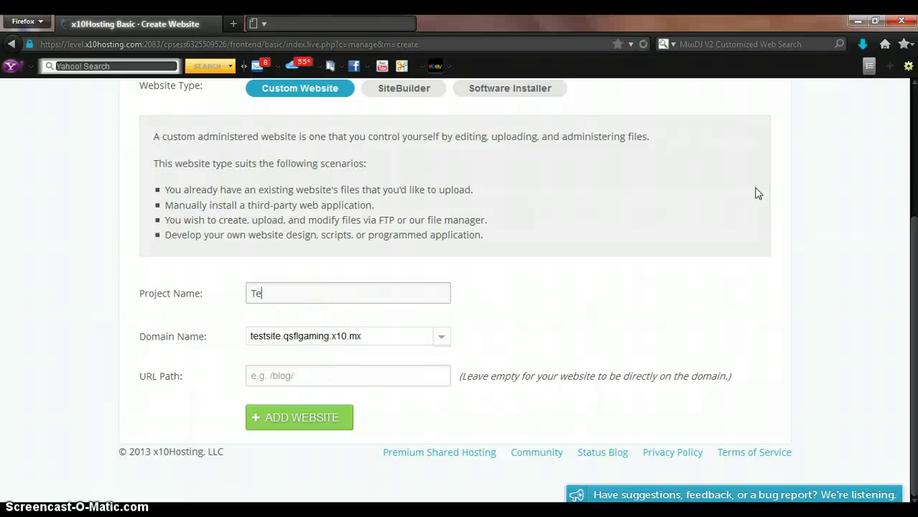
pyautogui.click(319, 421)
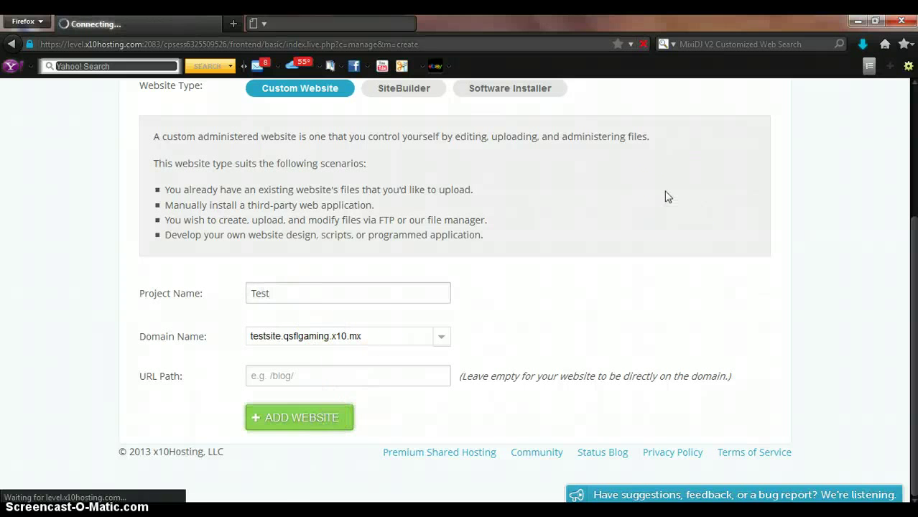
# Add 'Make a database' to the notes, then continue to the My Websites list
pyautogui.hotkey('alt', 'Tab')
pyautogui.click(442, 354)
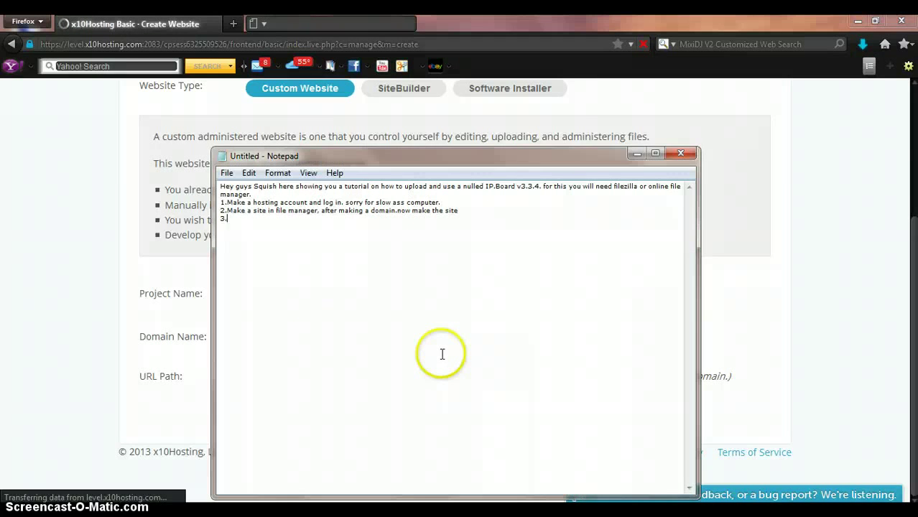
pyautogui.write('Make a dat')
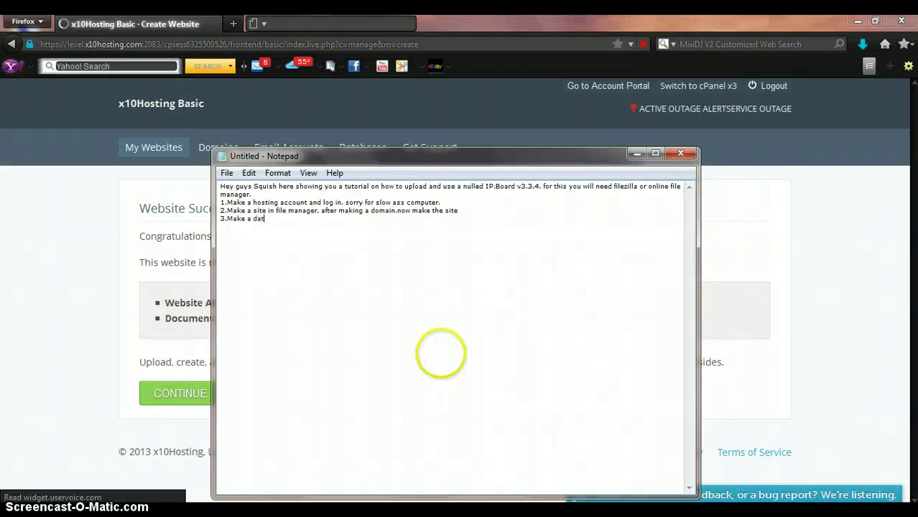
pyautogui.write('abase')
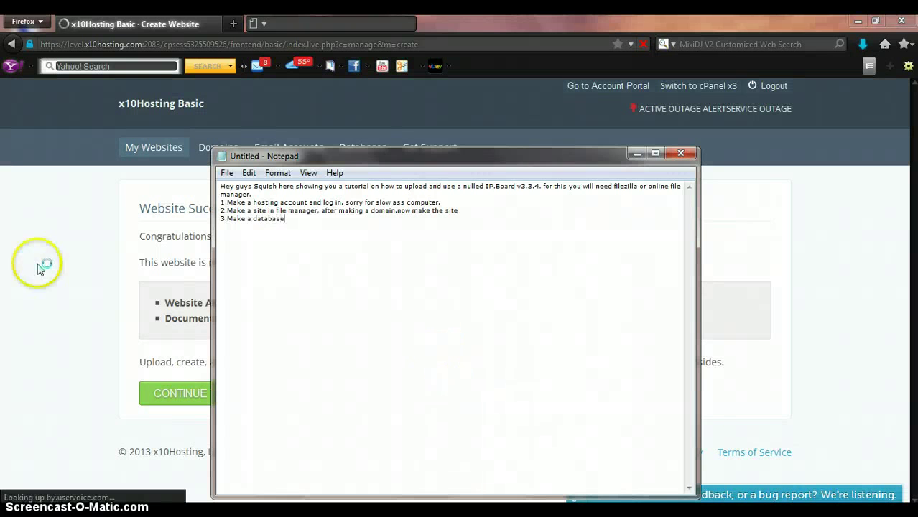
pyautogui.click(41, 266)
pyautogui.click(286, 395)
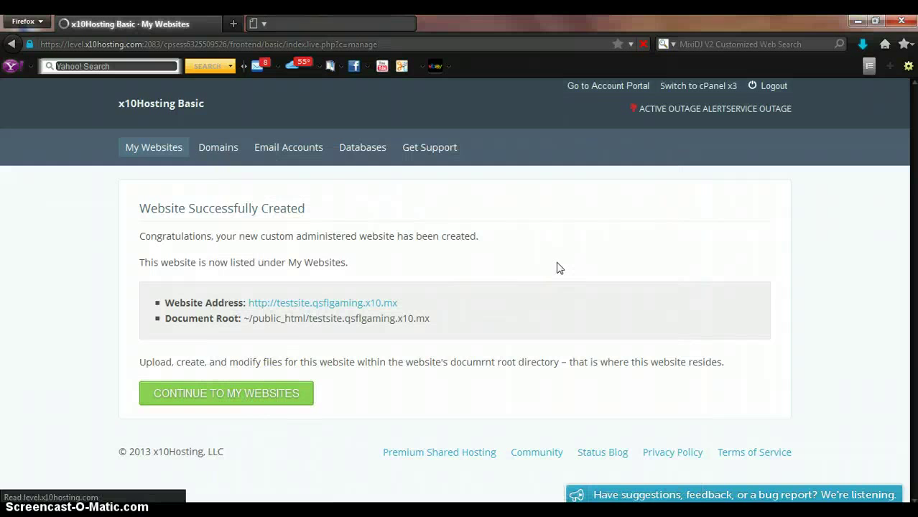
# Create a new MySQL database named testsite
pyautogui.click(350, 151)
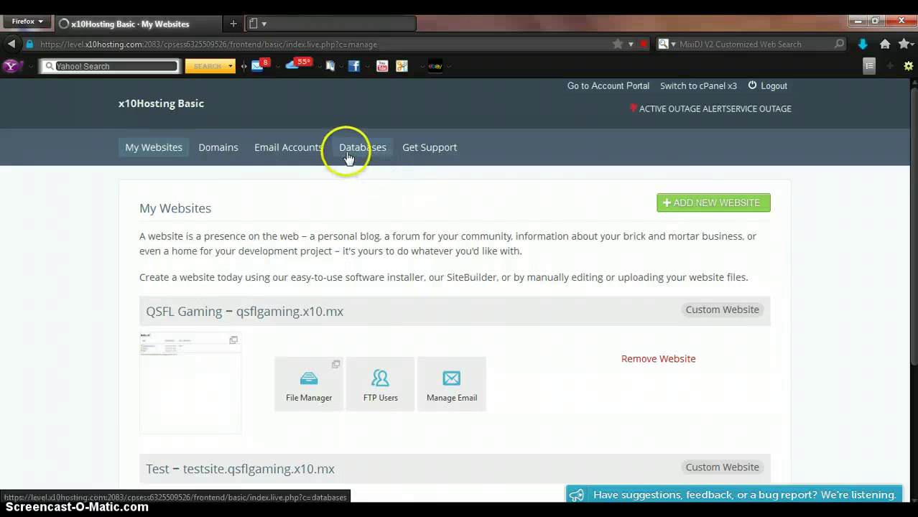
pyautogui.click(526, 215)
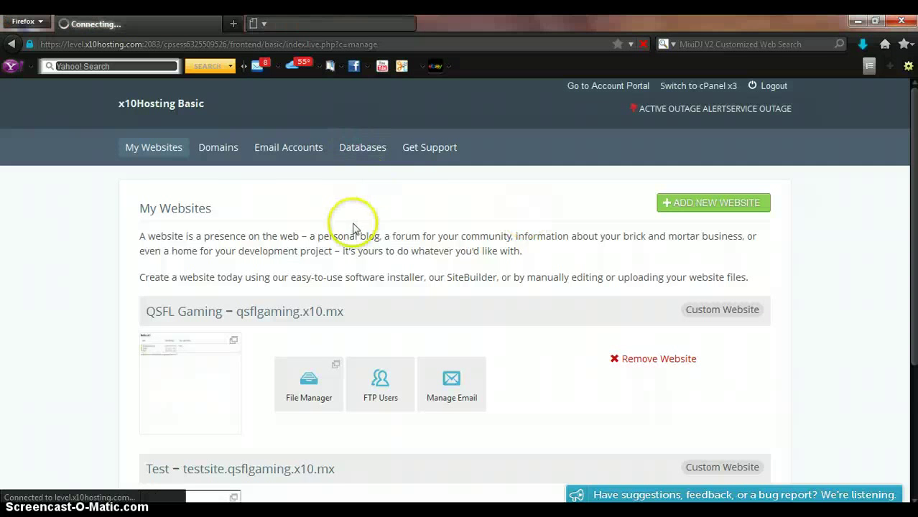
pyautogui.click(438, 207)
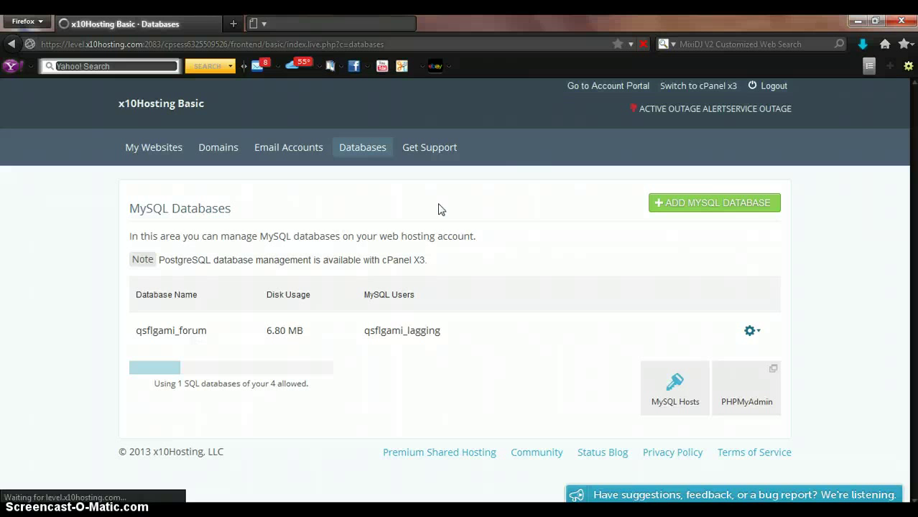
pyautogui.click(690, 205)
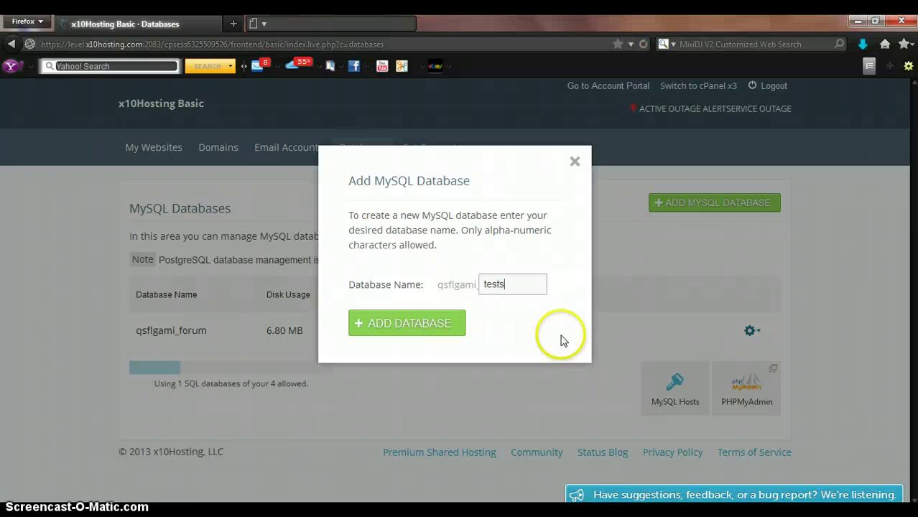
pyautogui.click(449, 334)
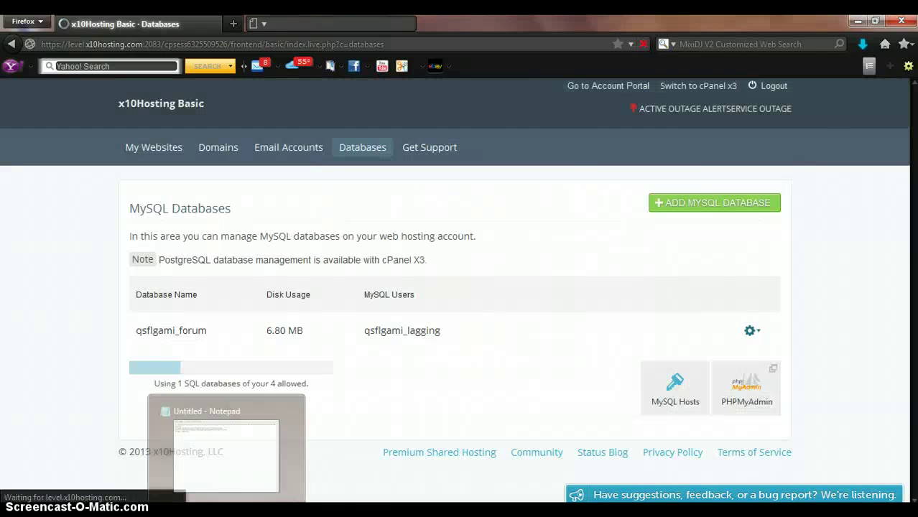
# Add step 5, 'Add a user to the database', to the notes and view the database list
pyautogui.click(215, 451)
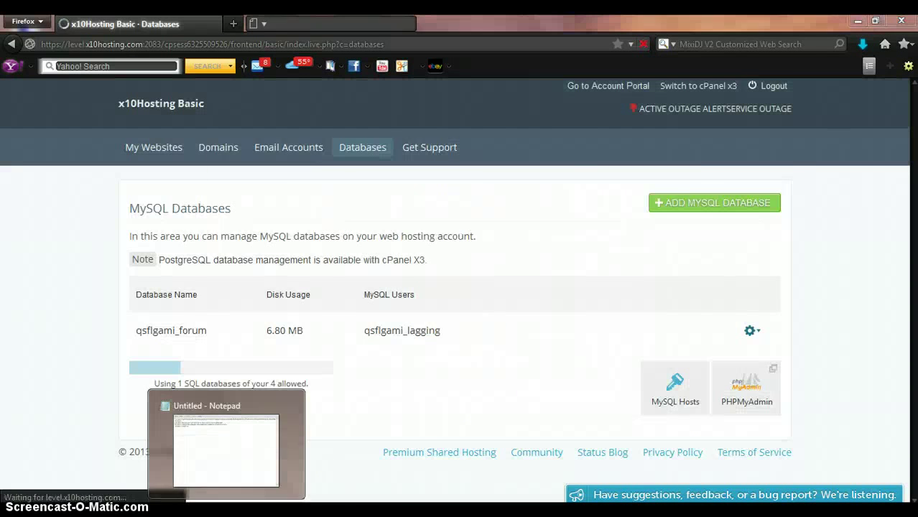
pyautogui.press('Return')
pyautogui.write('5.Add')
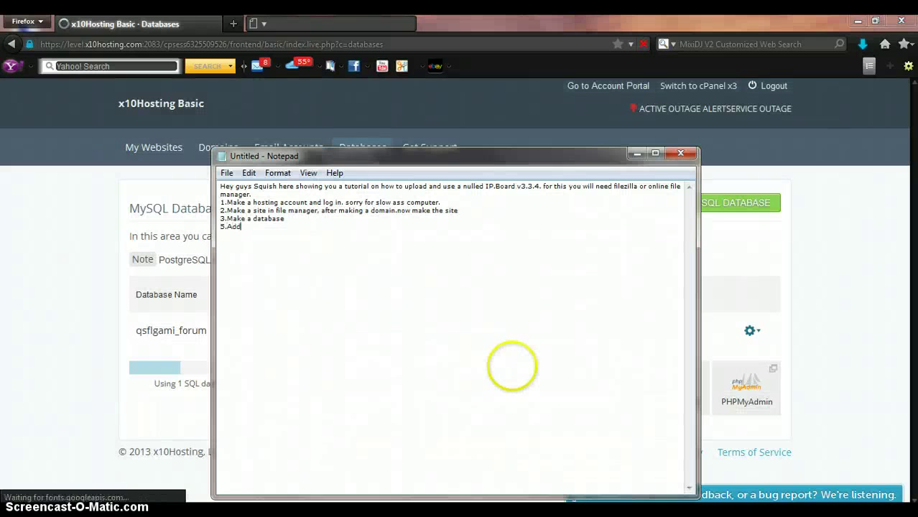
pyautogui.write(' a suer')
pyautogui.press('BackSpace')
pyautogui.write('us')
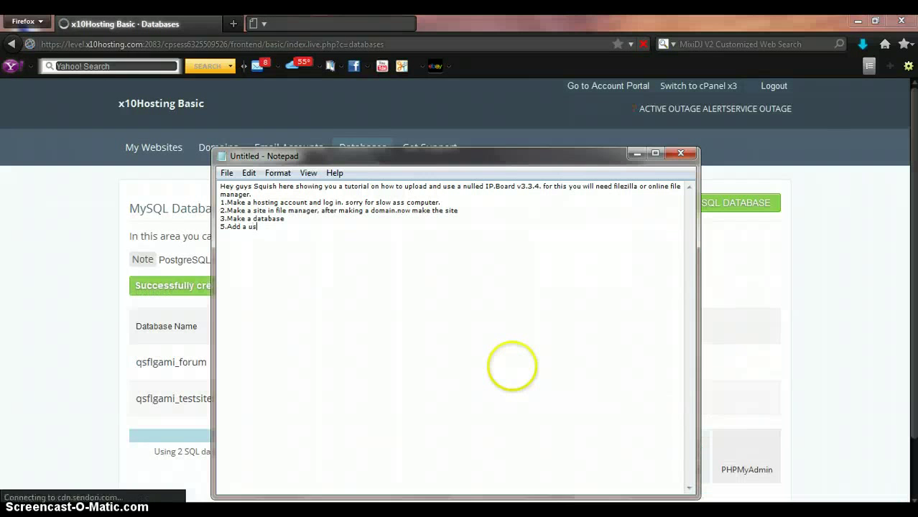
pyautogui.write('er to the datab')
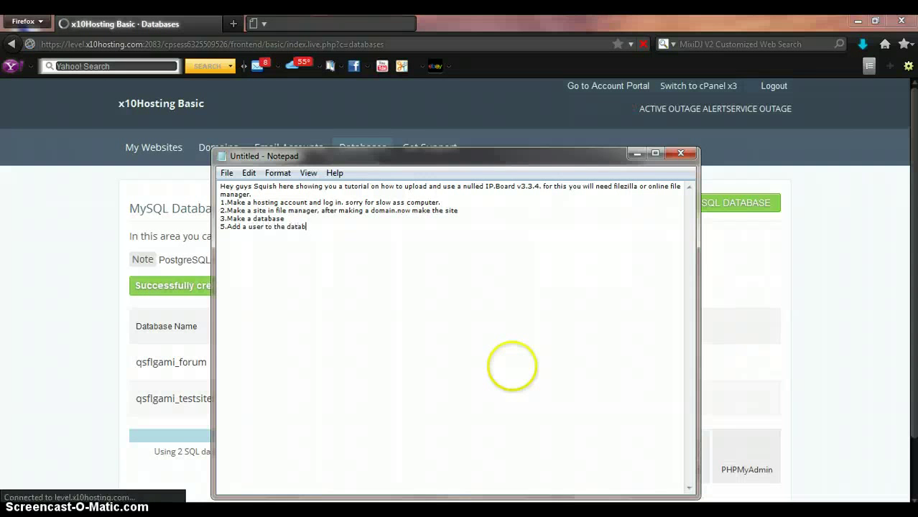
pyautogui.write('se')
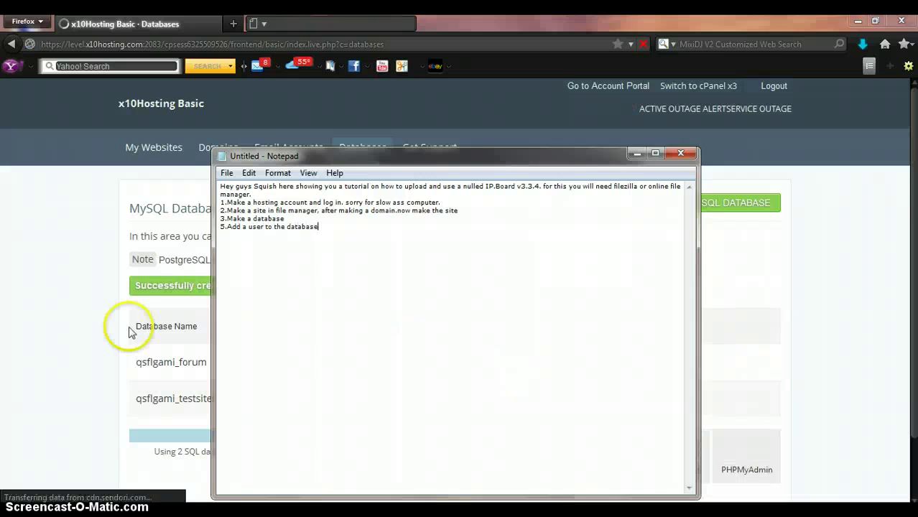
pyautogui.click(59, 318)
pyautogui.scroll(-2, 715, 253)
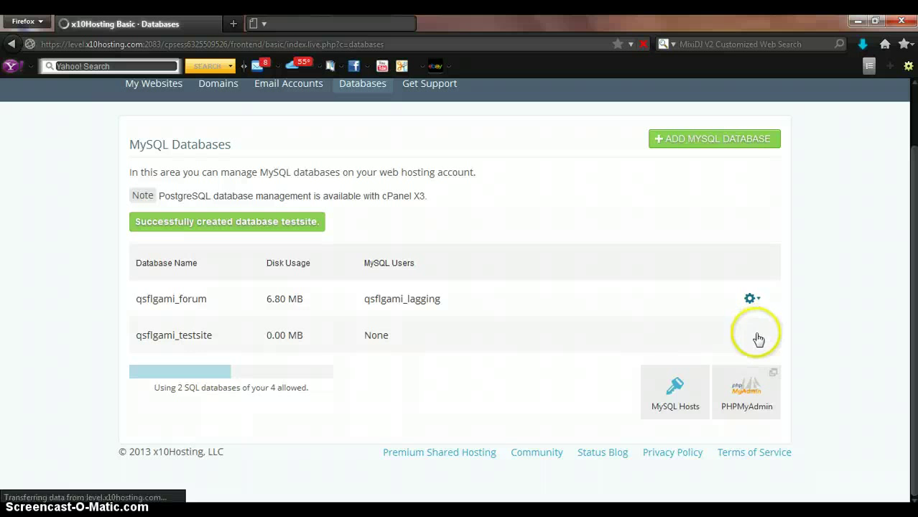
# Open the Add User to Database form for qsflgami_testsite
pyautogui.click(753, 337)
pyautogui.click(695, 357)
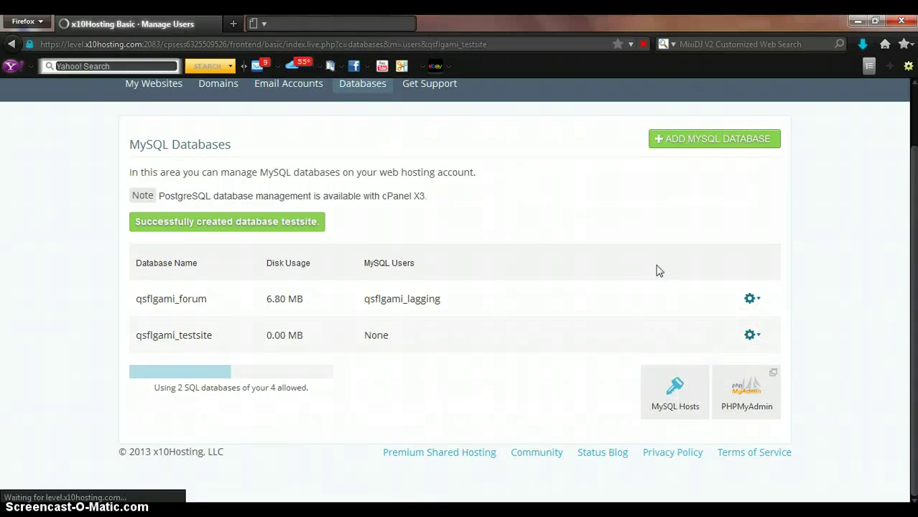
pyautogui.click(693, 204)
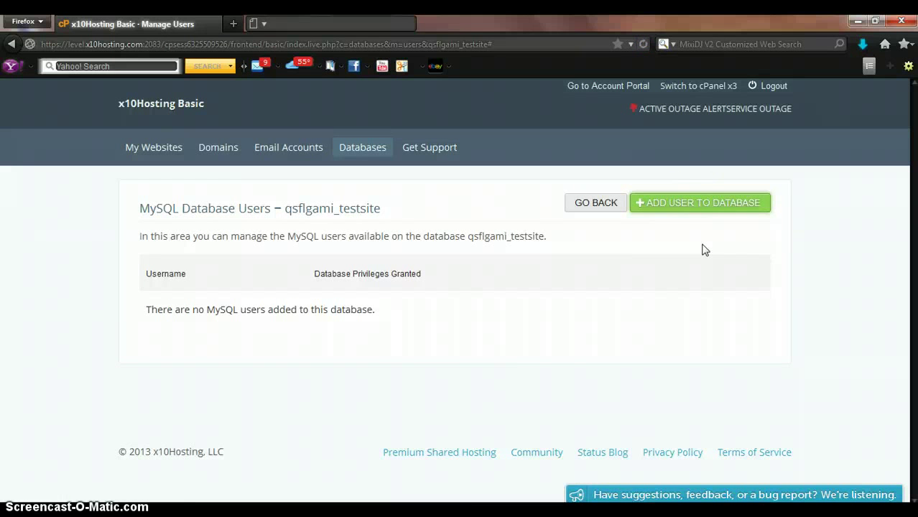
pyautogui.click(695, 210)
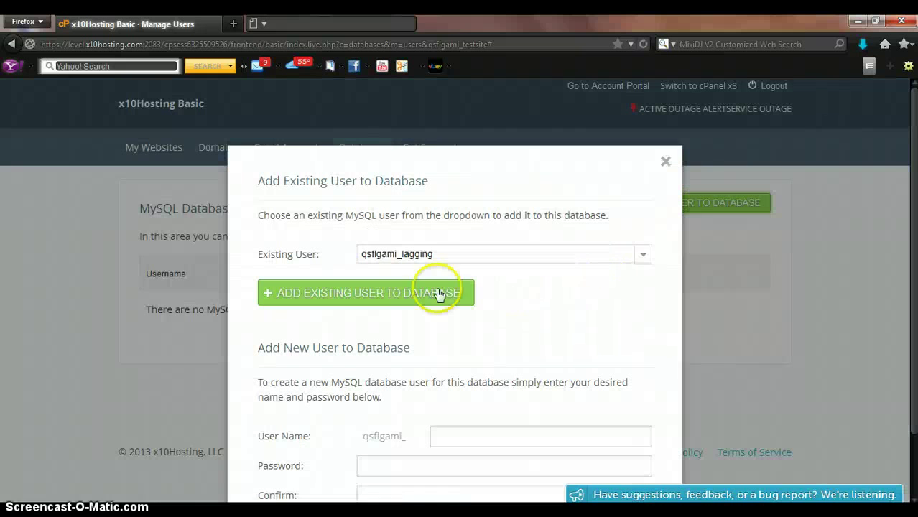
pyautogui.click(451, 254)
pyautogui.click(518, 215)
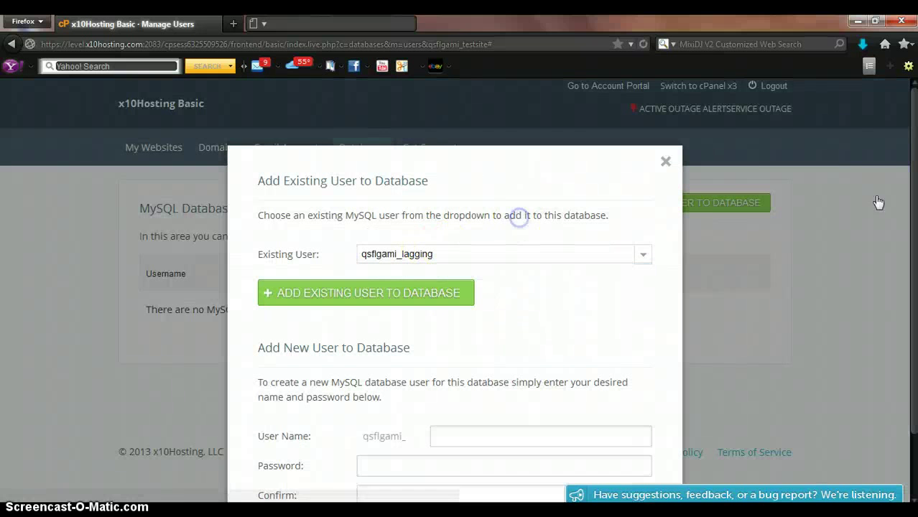
pyautogui.moveTo(909, 219); pyautogui.dragTo(909, 281)
# Create database user 'test' with a password and its confirmation
pyautogui.click(474, 369)
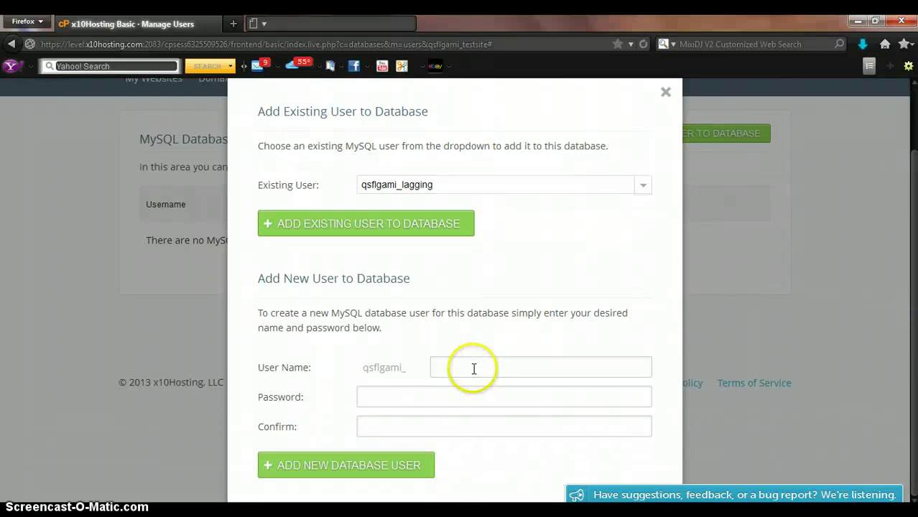
pyautogui.write('test')
pyautogui.click(427, 403)
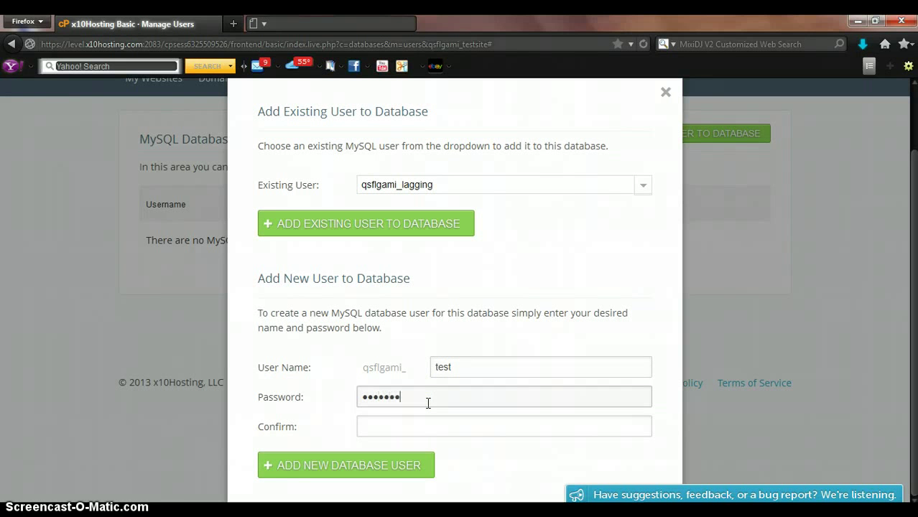
pyautogui.write('•••••••••••')
pyautogui.click(413, 427)
pyautogui.write('•')
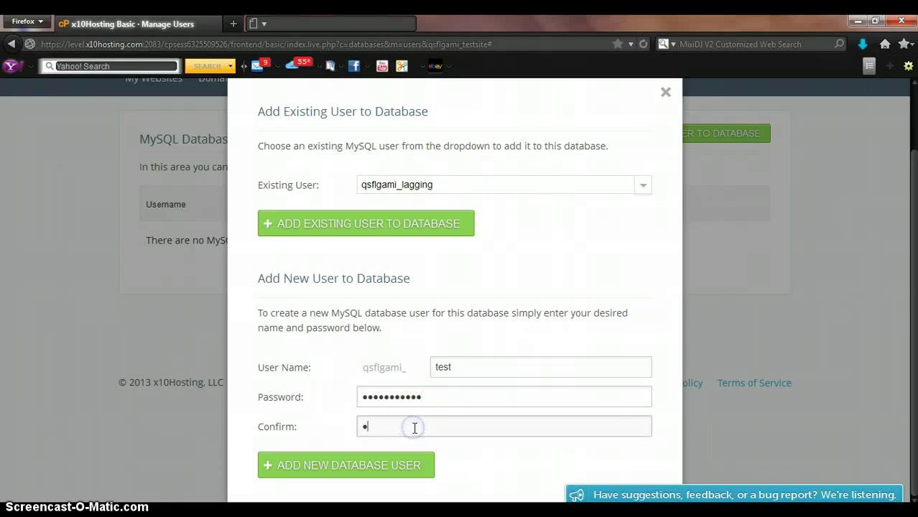
pyautogui.write('••••••••••')
pyautogui.click(373, 474)
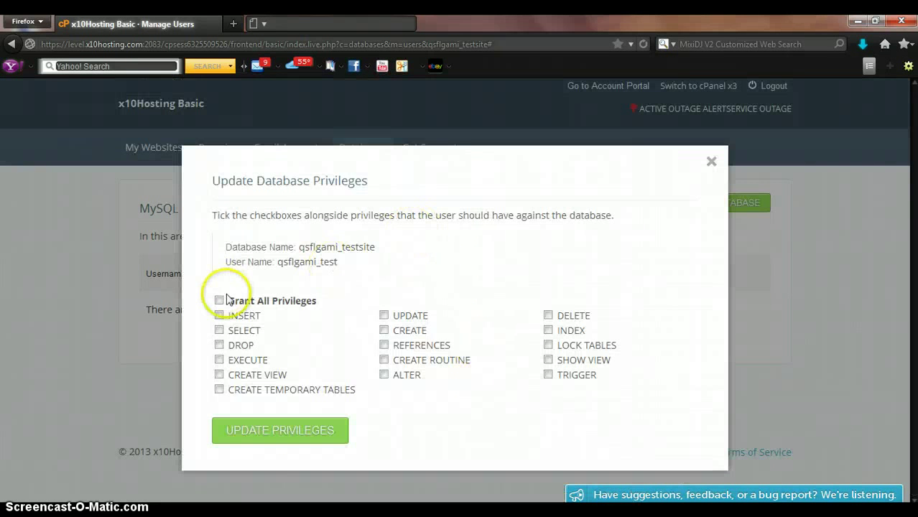
# Grant qsflgami_test all privileges and add step 6, 'Go to file manager', to the notes
pyautogui.click(276, 430)
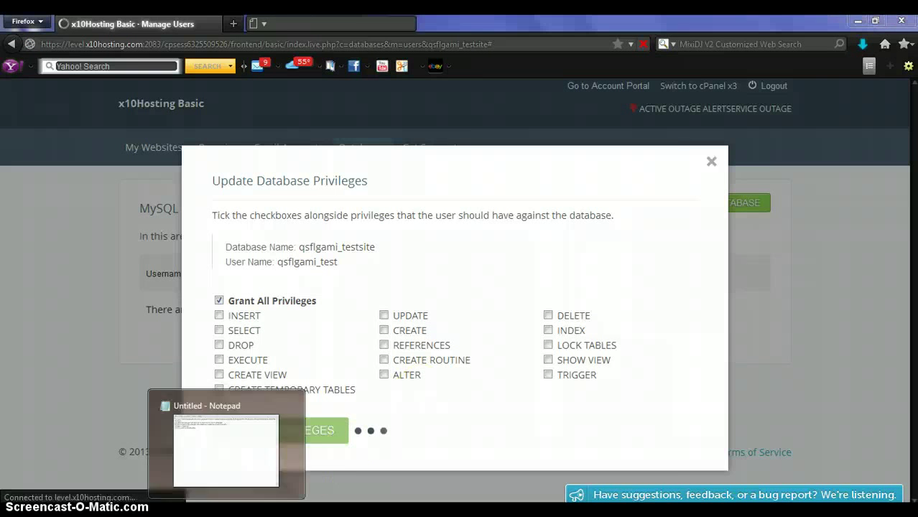
pyautogui.click(226, 451)
pyautogui.write('6.G')
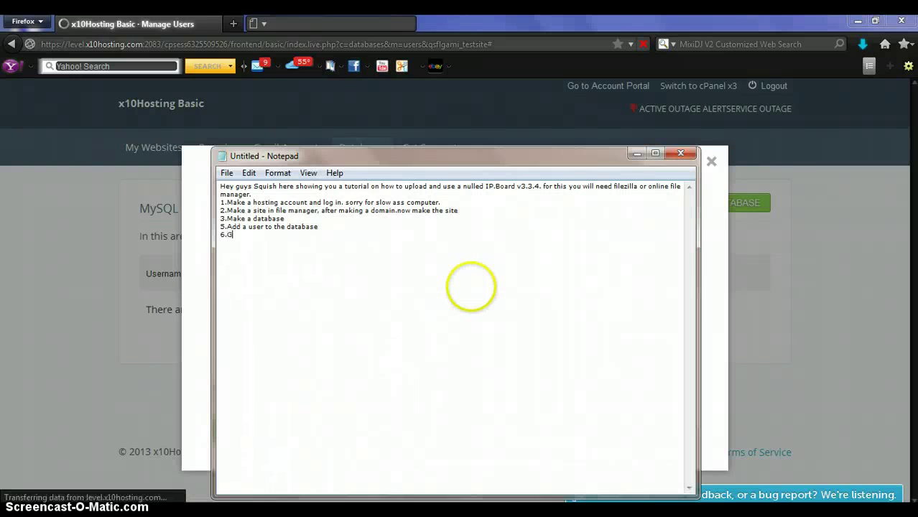
pyautogui.write('o to dfi')
pyautogui.write('file')
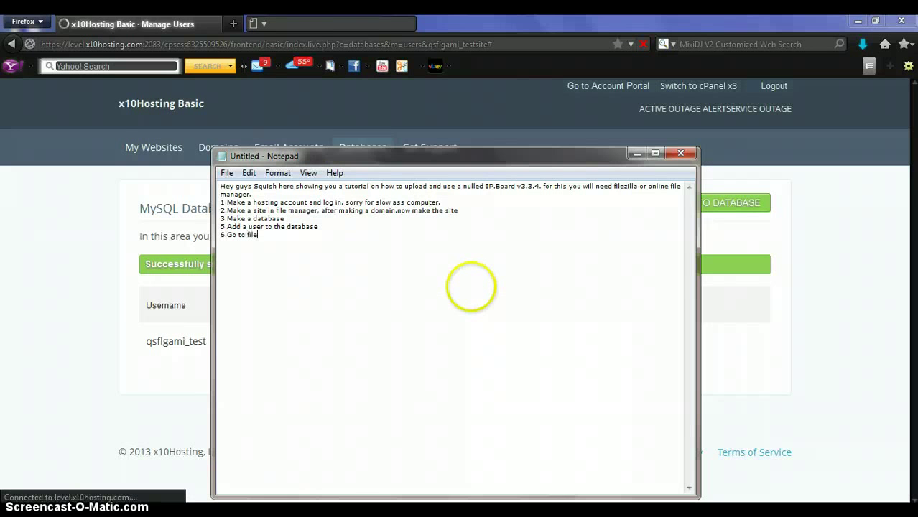
pyautogui.write(' manager.')
pyautogui.click(204, 267)
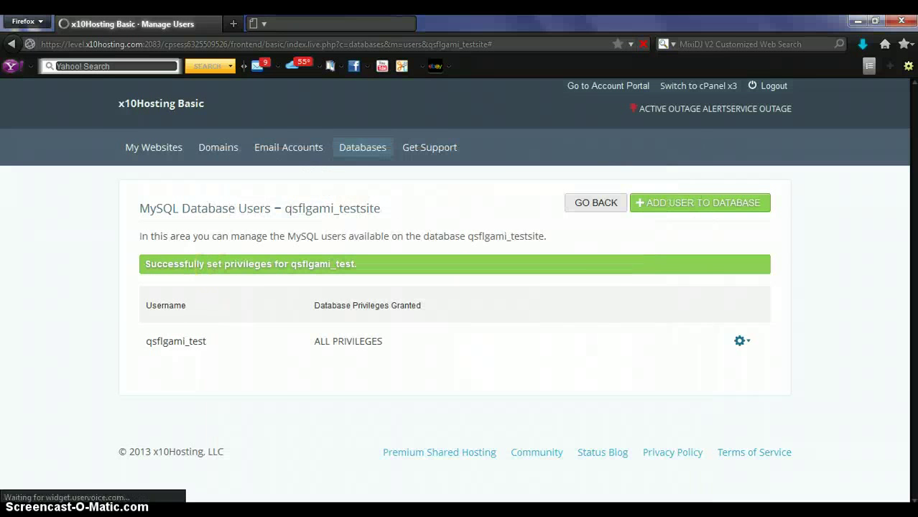
# Open the File Manager for the Test site from My Websites
pyautogui.click(166, 153)
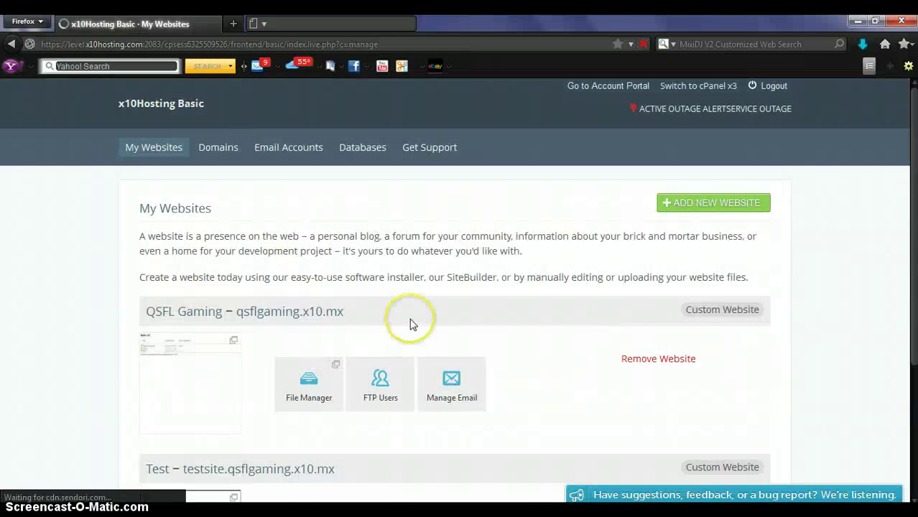
pyautogui.scroll(-5, 410, 323)
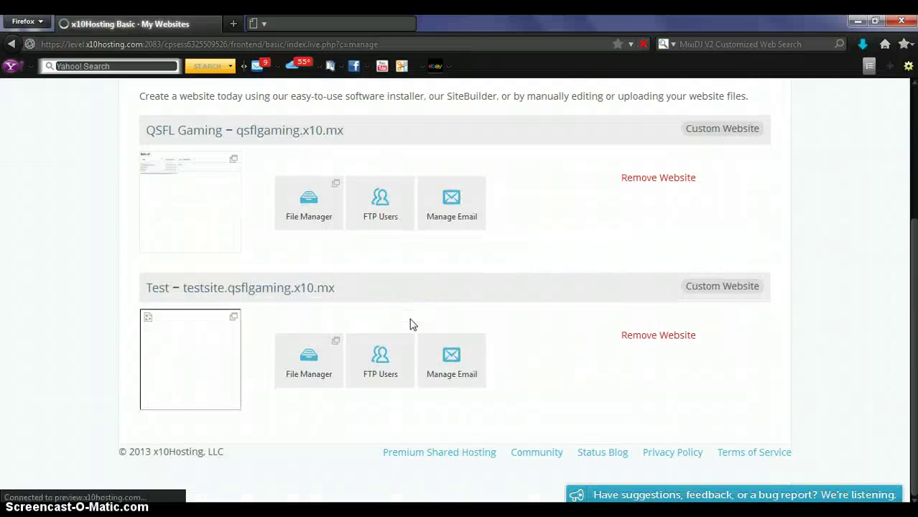
pyautogui.click(314, 366)
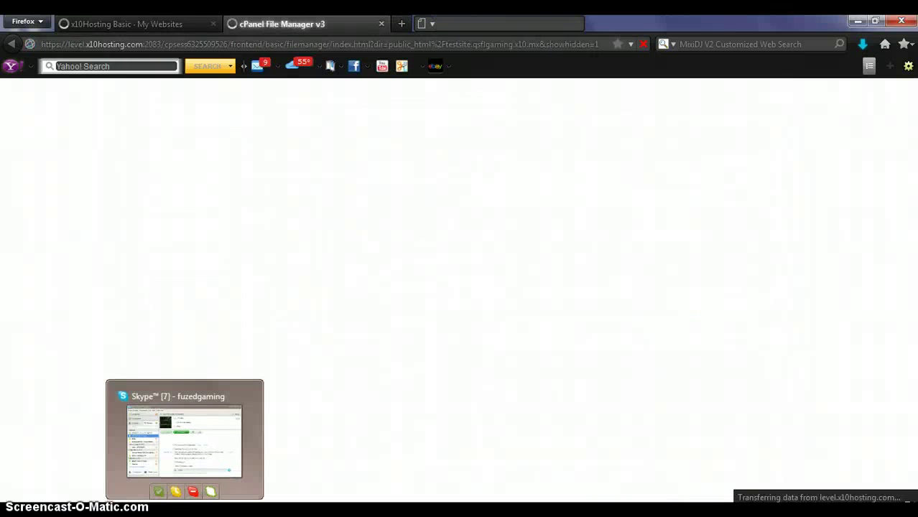
pyautogui.click(174, 441)
# Start step 7, 'Go to your dow…', in the tutorial notes
pyautogui.click(287, 459)
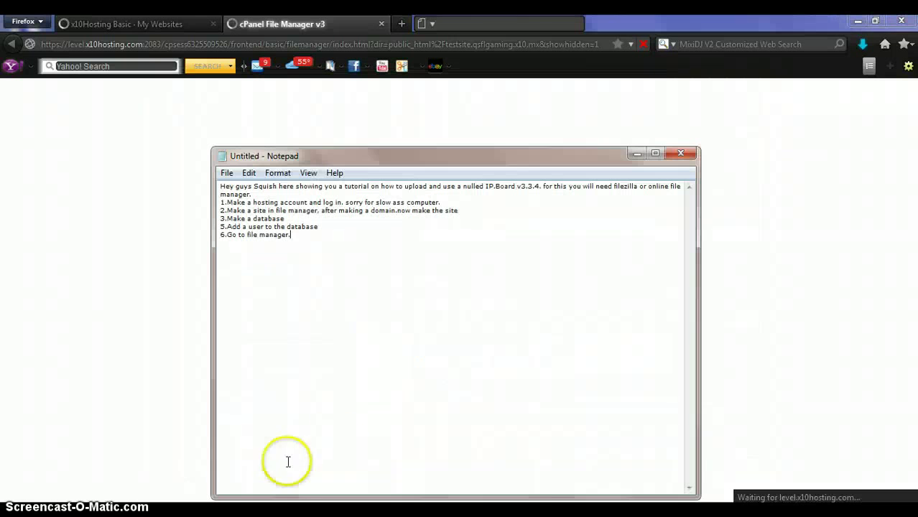
pyautogui.press('Return')
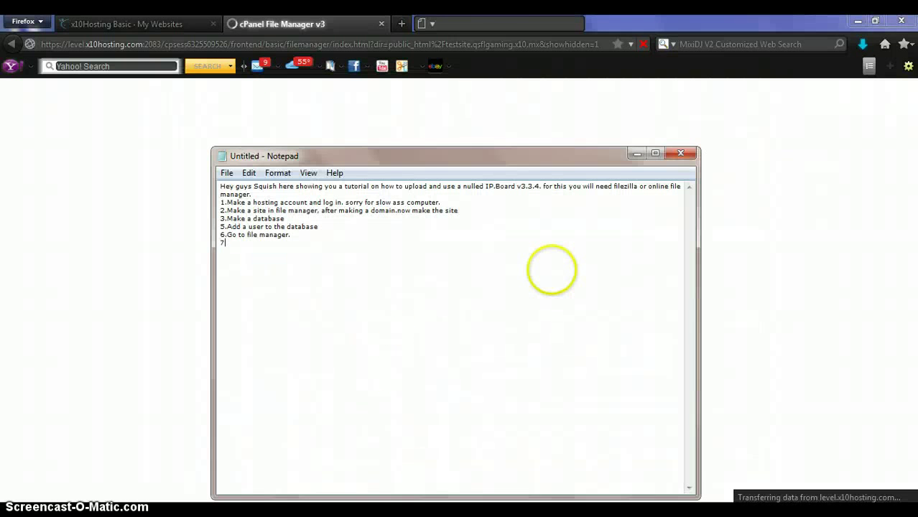
pyautogui.write('7.Go to yo')
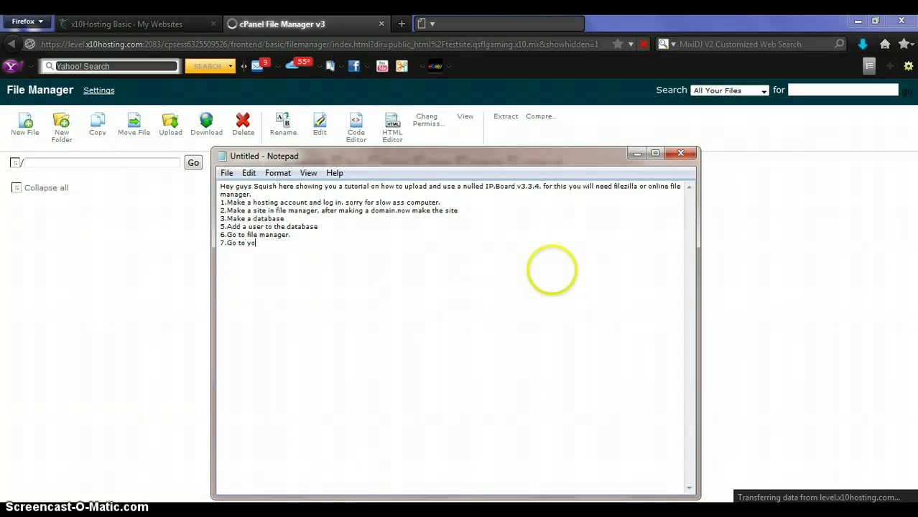
pyautogui.write('ur downloaded fiels')
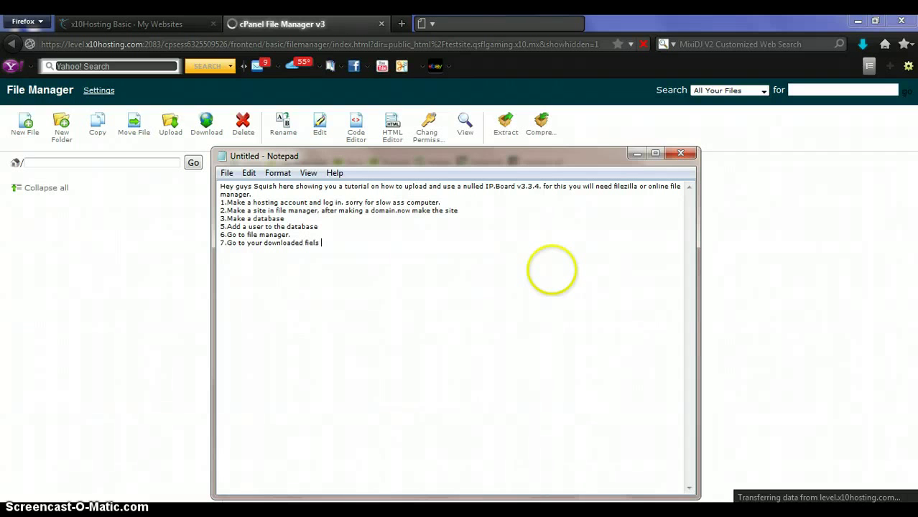
# Correct the typo and finish note 7 with '…files for IP.Board and find upload.'
pyautogui.press('BackSpace')
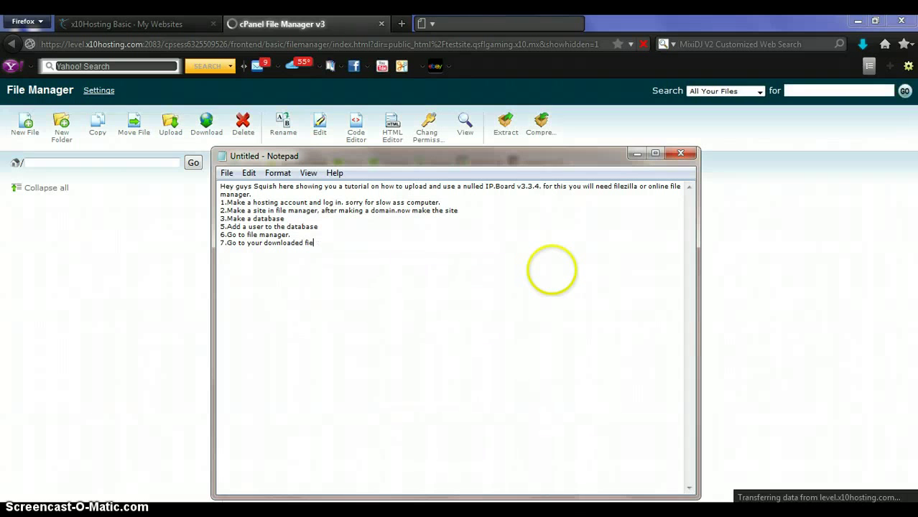
pyautogui.press('BackSpace')
pyautogui.write('les for I')
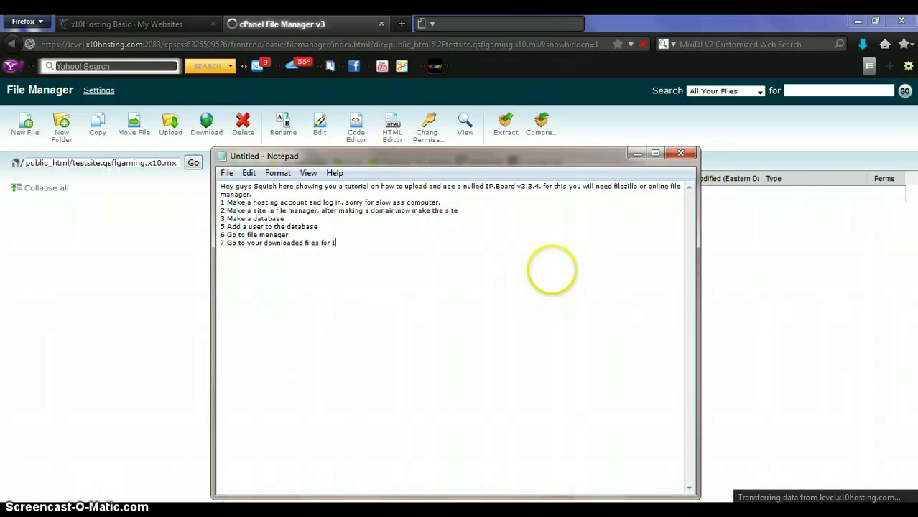
pyautogui.write('P.Board an')
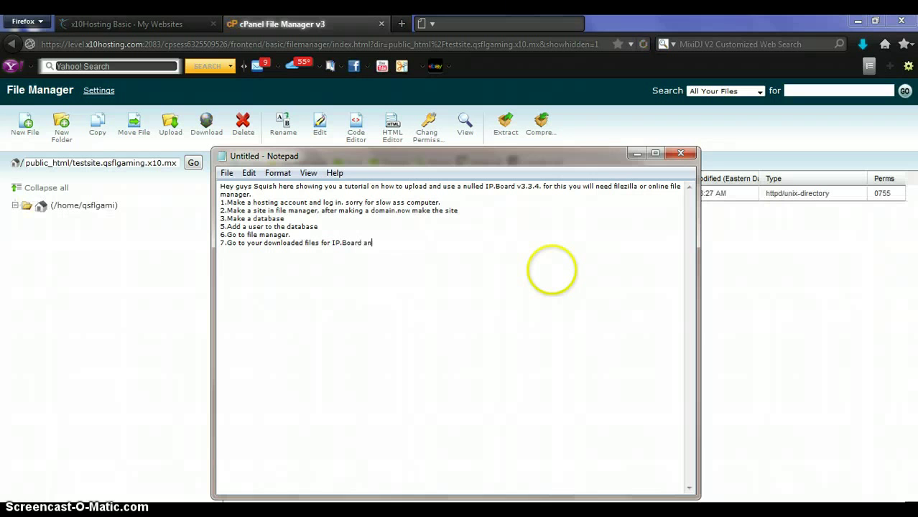
pyautogui.write('d find upload.')
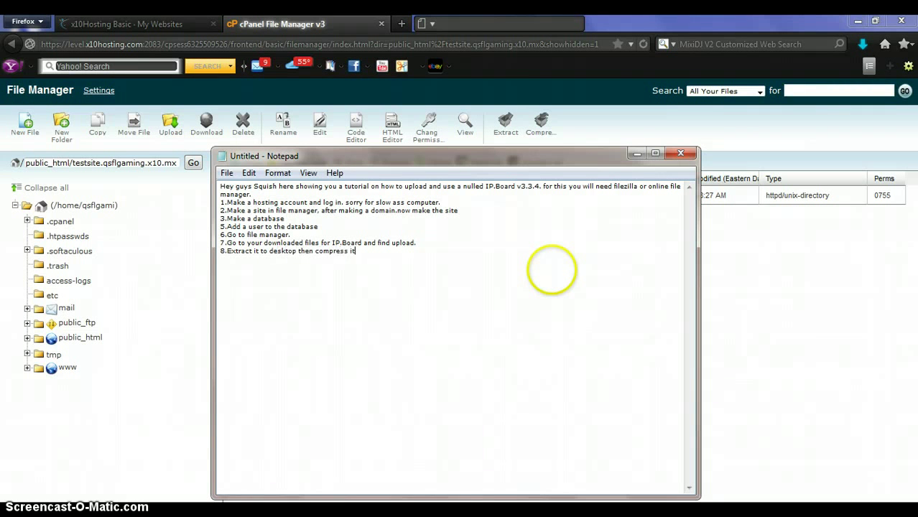
pyautogui.write('.')
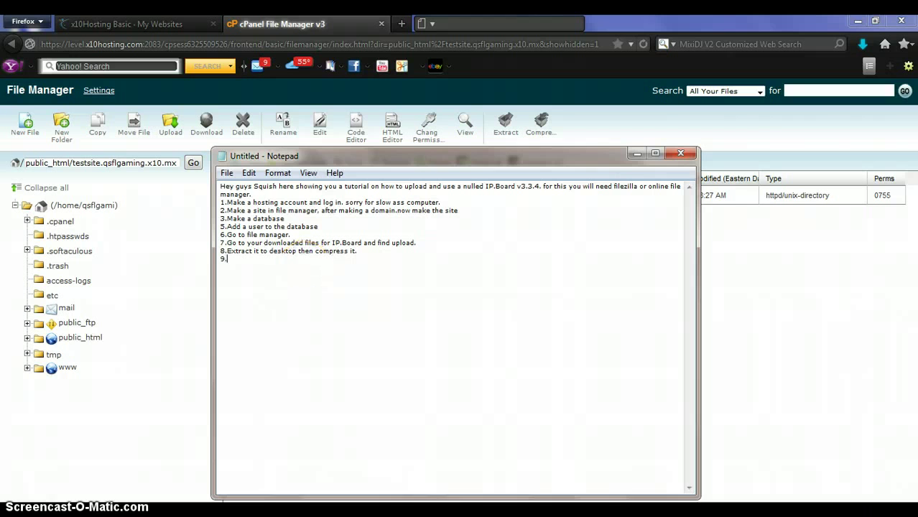
# Switch to the board folder, select upload, and minimize the folder and notes windows
pyautogui.click(101, 514)
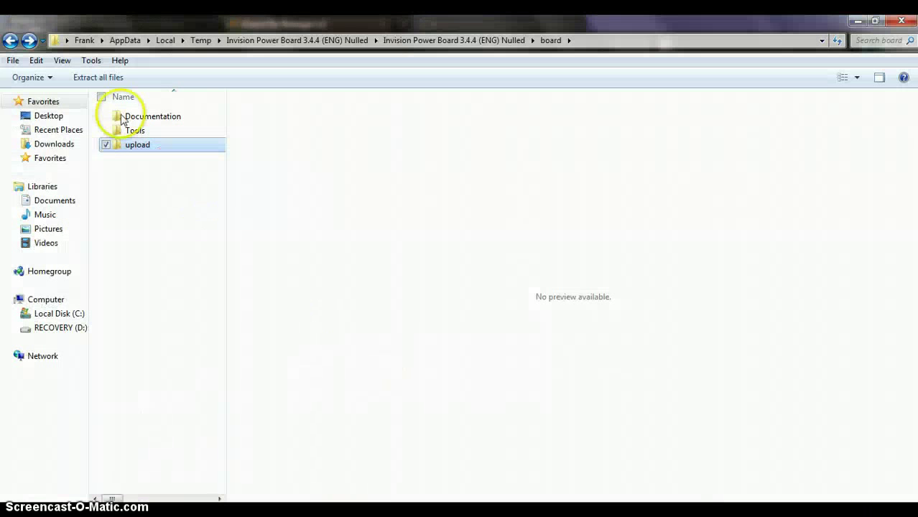
pyautogui.rightClick(177, 150)
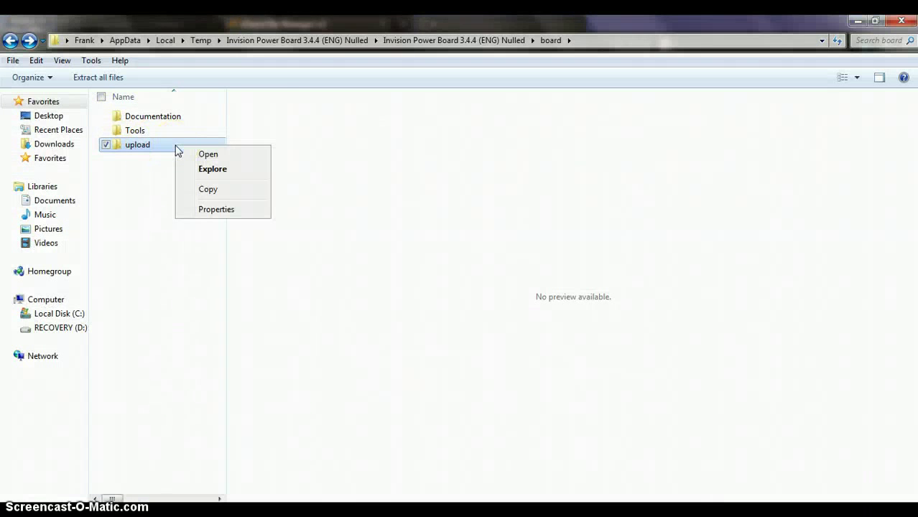
pyautogui.click(149, 195)
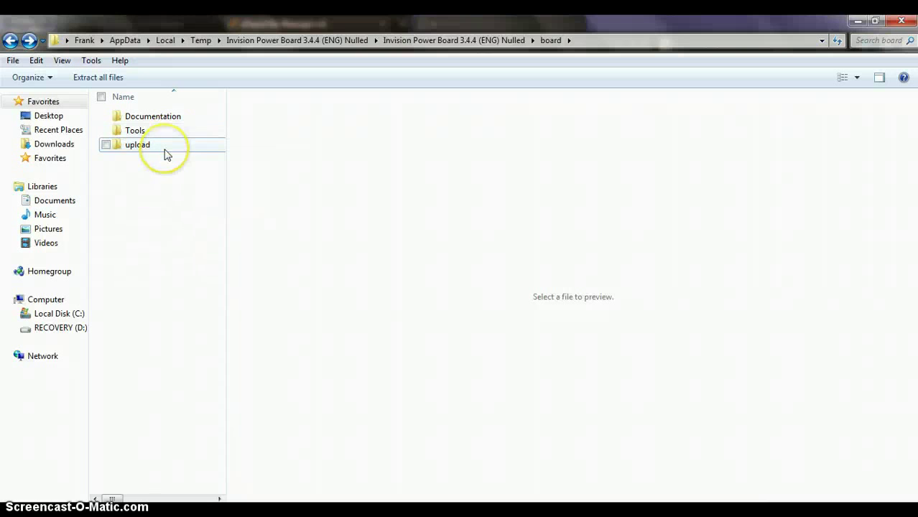
pyautogui.click(165, 152)
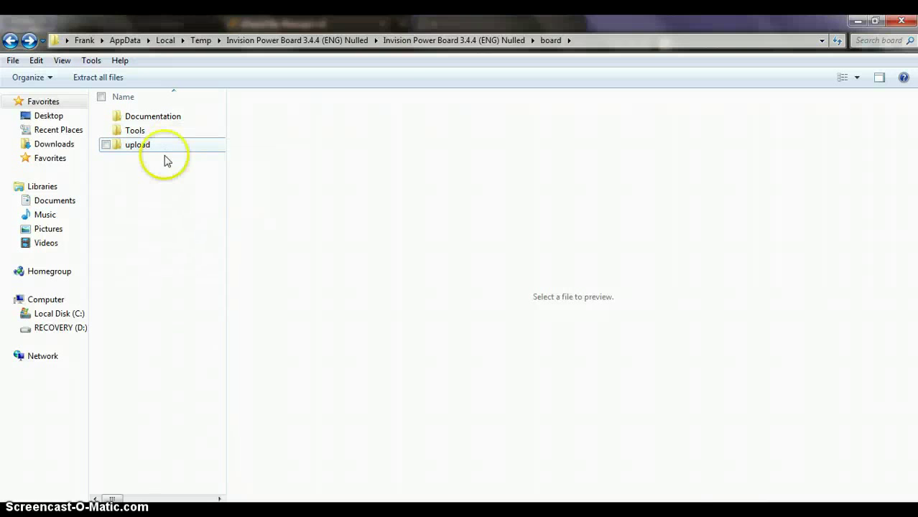
pyautogui.click(858, 20)
pyautogui.click(860, 22)
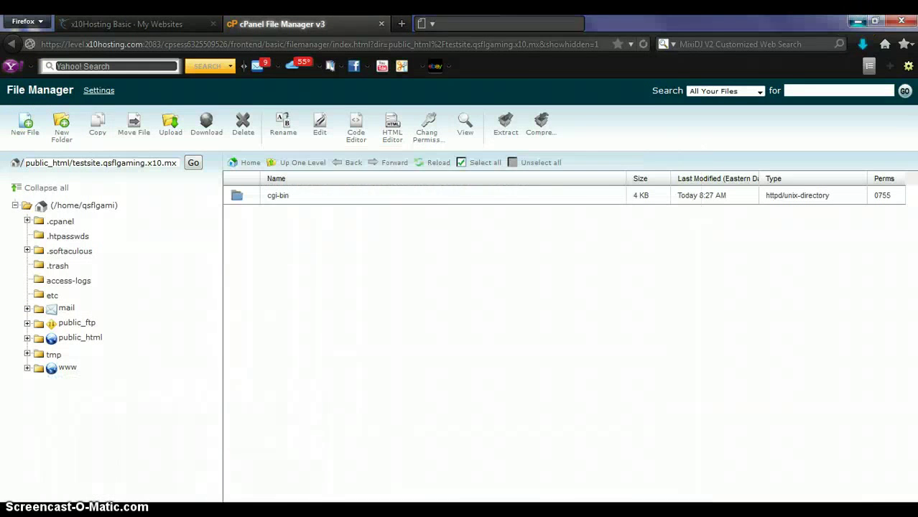
pyautogui.click(636, 155)
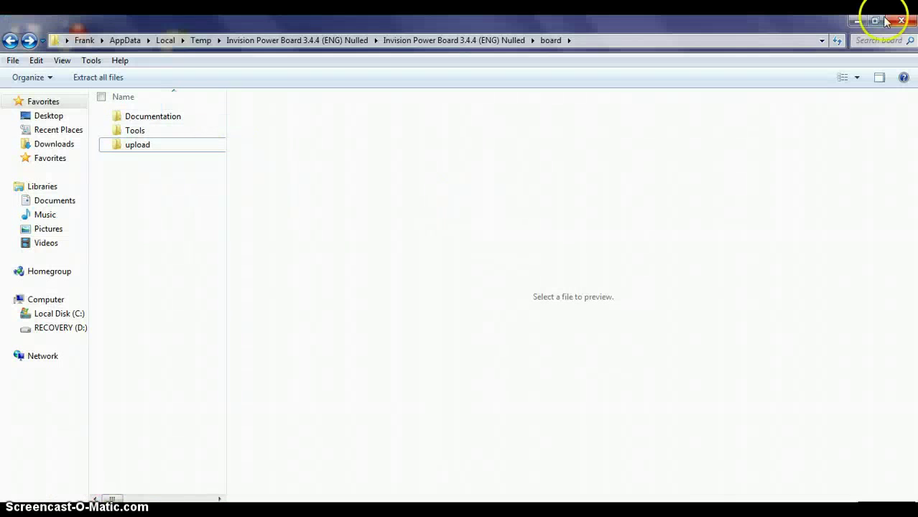
# Restore the board window, move it right beside the desktop, and select the upload folder
pyautogui.click(880, 23)
pyautogui.moveTo(451, 96); pyautogui.dragTo(728, 92)
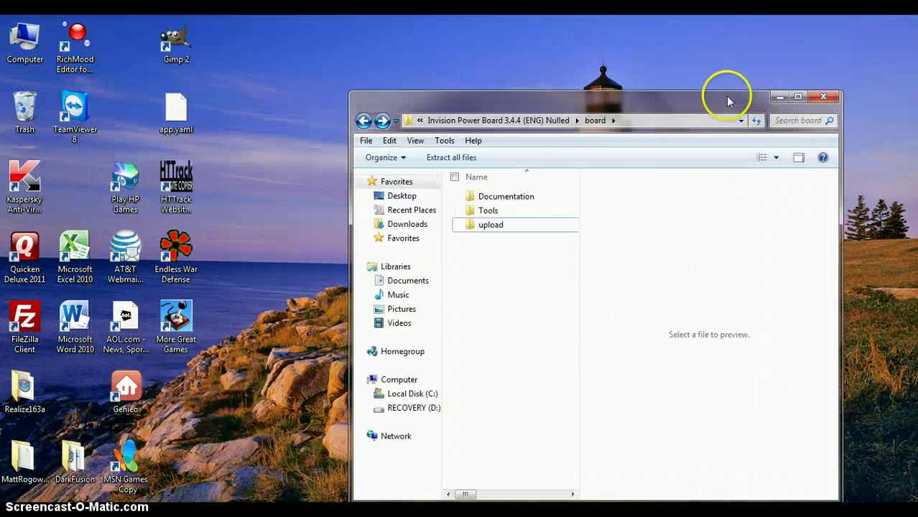
pyautogui.moveTo(546, 231); pyautogui.dragTo(388, 202)
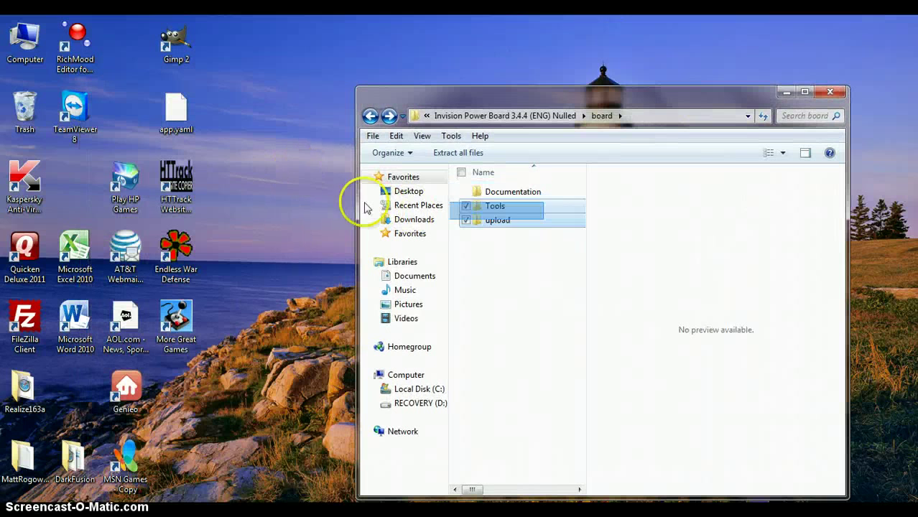
pyautogui.click(506, 231)
pyautogui.press('Return')
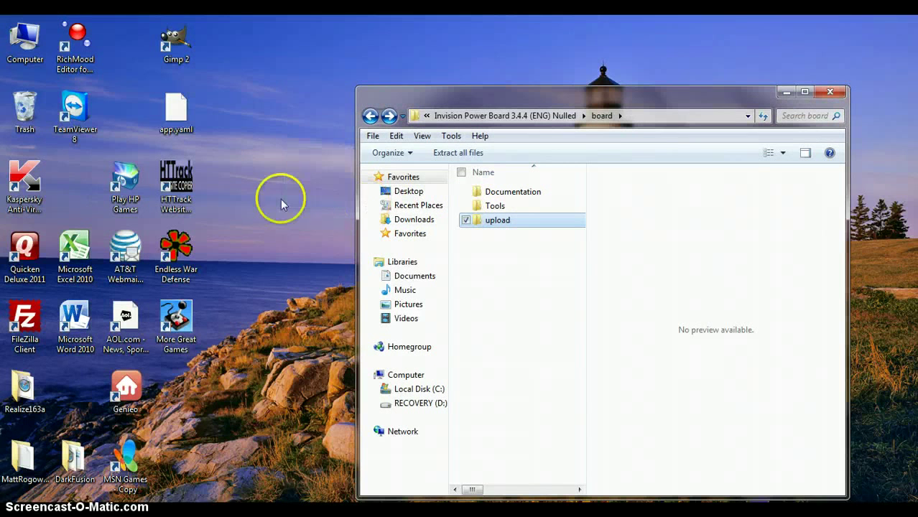
pyautogui.click(268, 172)
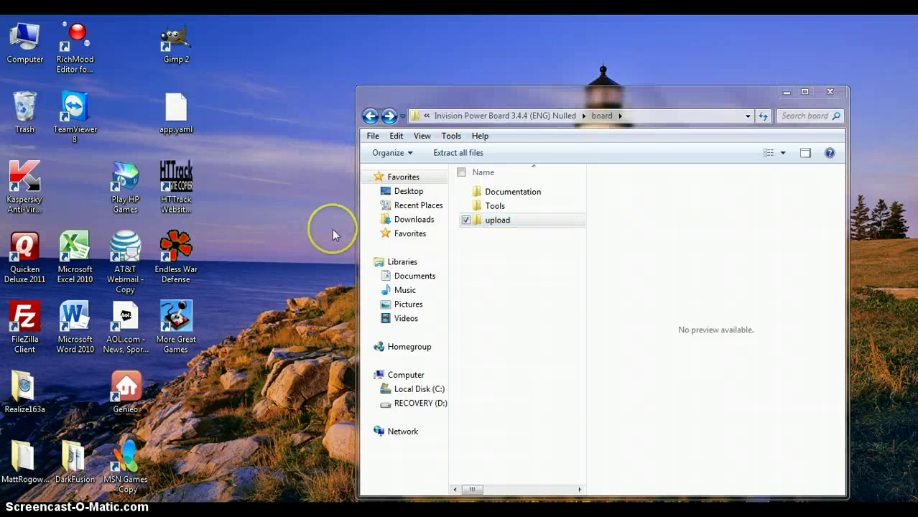
# Copy the upload folder (4,421 items, 25.8 MB) from board onto the desktop
pyautogui.moveTo(370, 188); pyautogui.dragTo(586, 48)
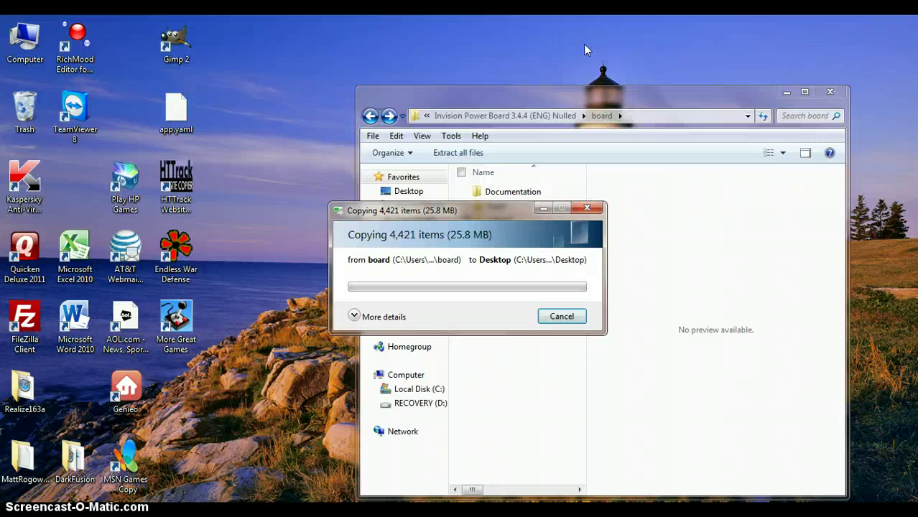
pyautogui.moveTo(583, 44); pyautogui.dragTo(480, 203)
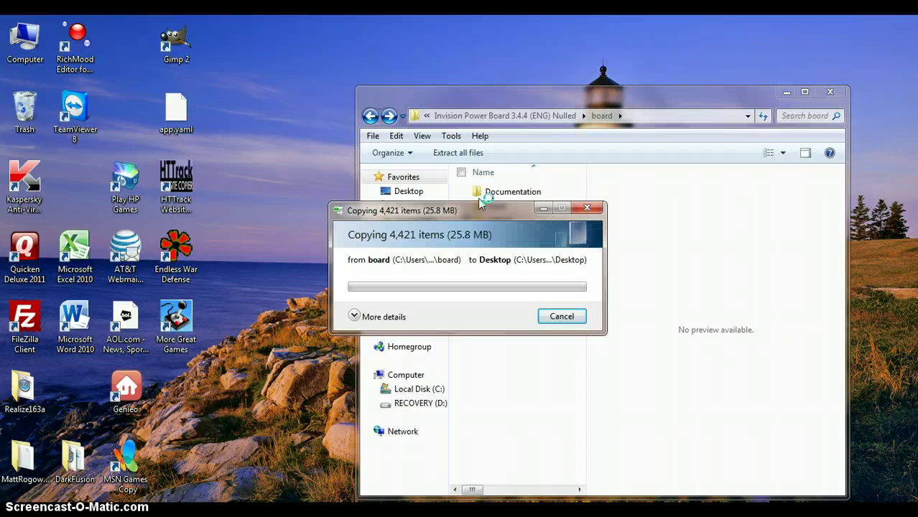
pyautogui.moveTo(480, 204); pyautogui.dragTo(440, 264)
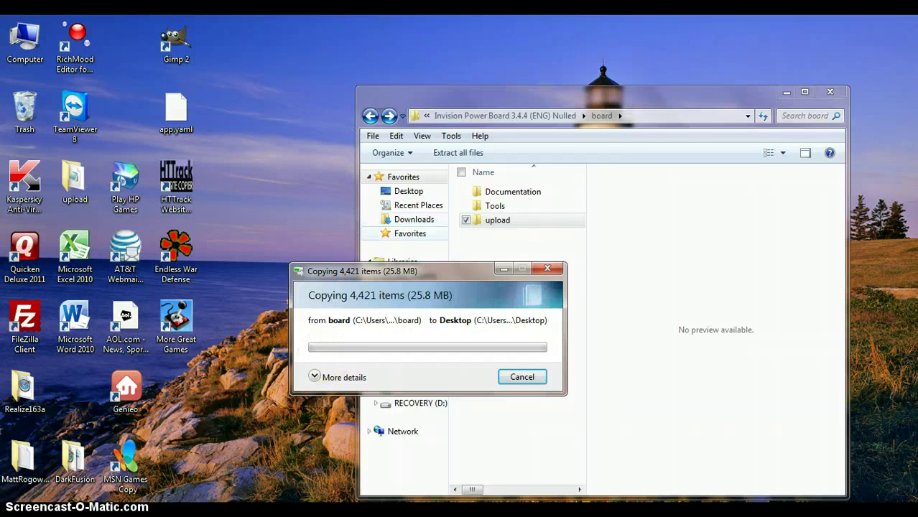
pyautogui.click(246, 434)
pyautogui.click(235, 413)
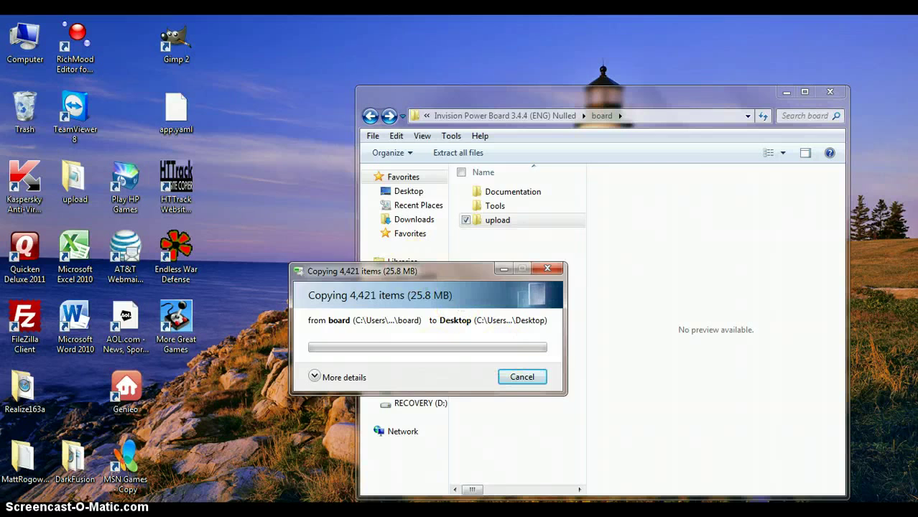
pyautogui.click(458, 285)
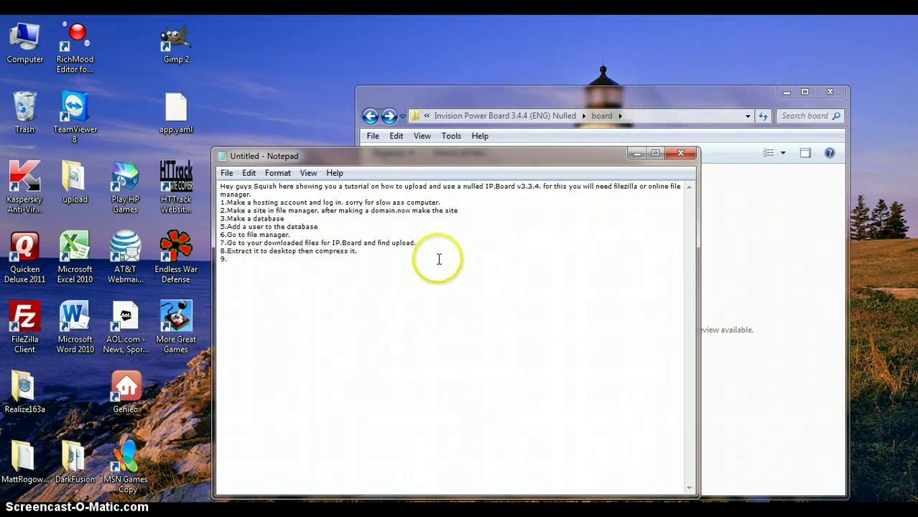
# Append 'Let me pause it so it won't waste time.' to step 8, then hide Notepad
pyautogui.click(430, 252)
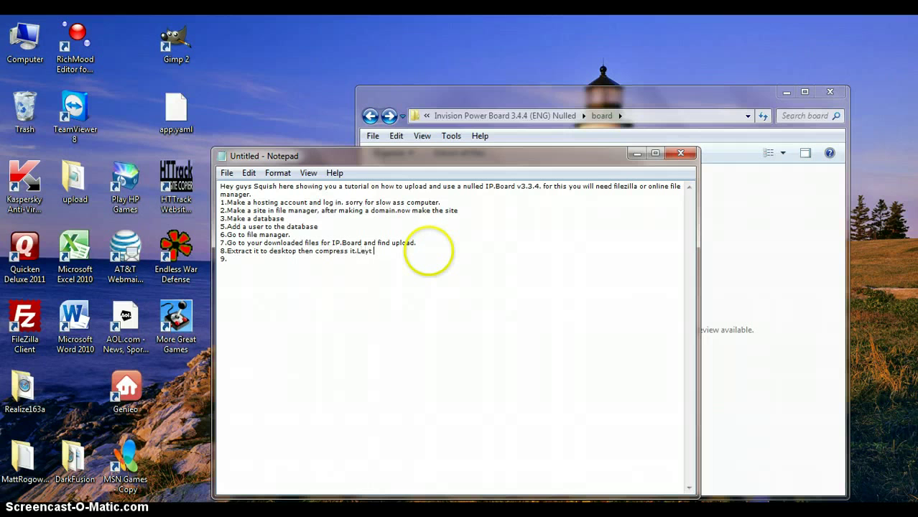
pyautogui.write("Let me pause it so it won't waste time.")
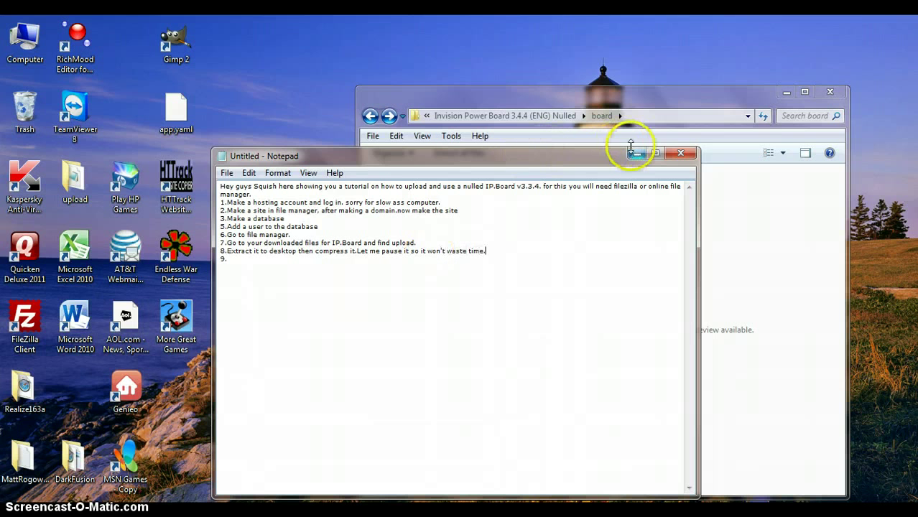
pyautogui.click(636, 153)
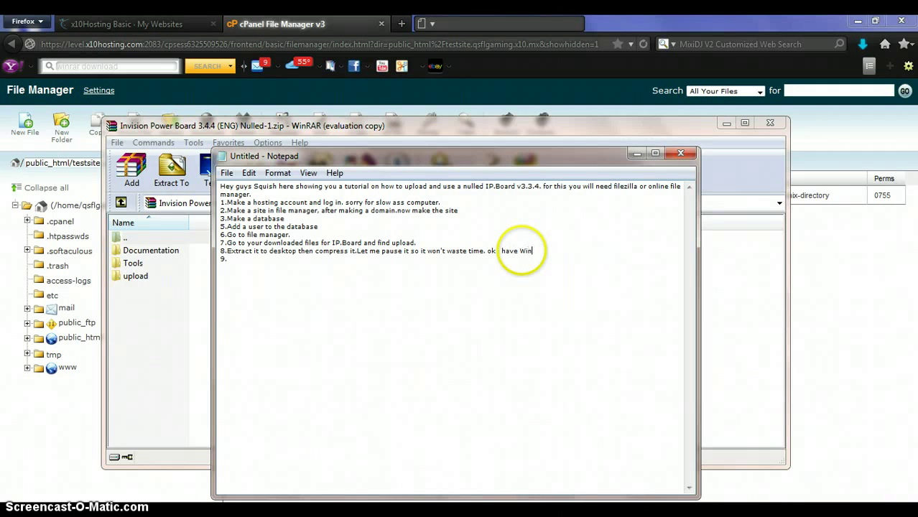
# Finish the note with 'RAR now', then extract upload to the Desktop, replacing all existing files
pyautogui.write('RAR now.')
pyautogui.click(135, 276)
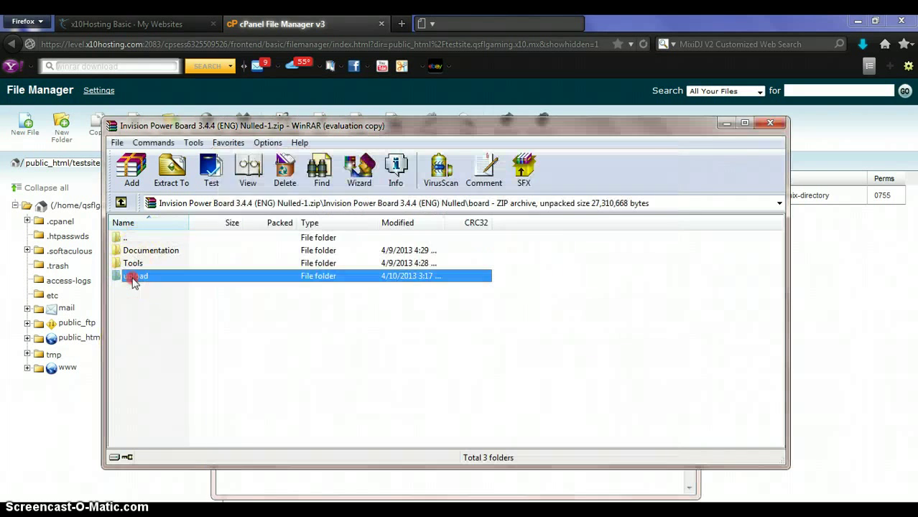
pyautogui.rightClick(133, 280)
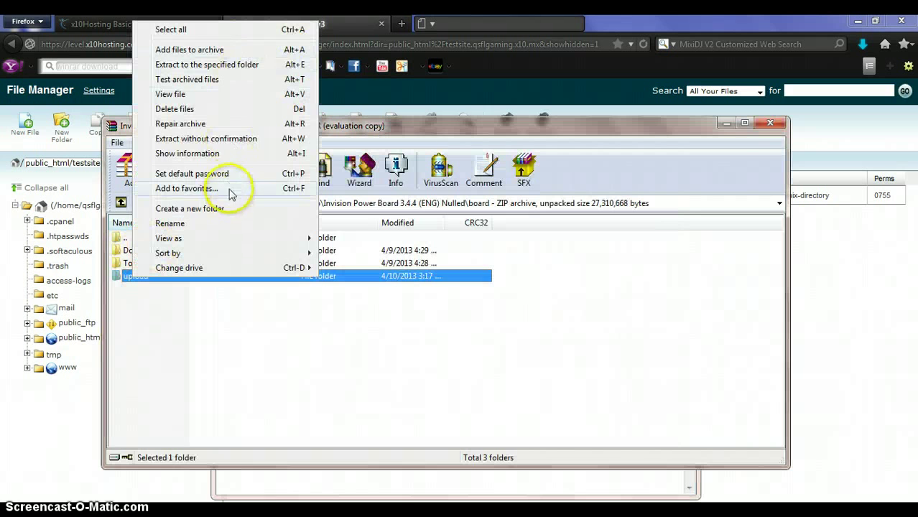
pyautogui.click(216, 65)
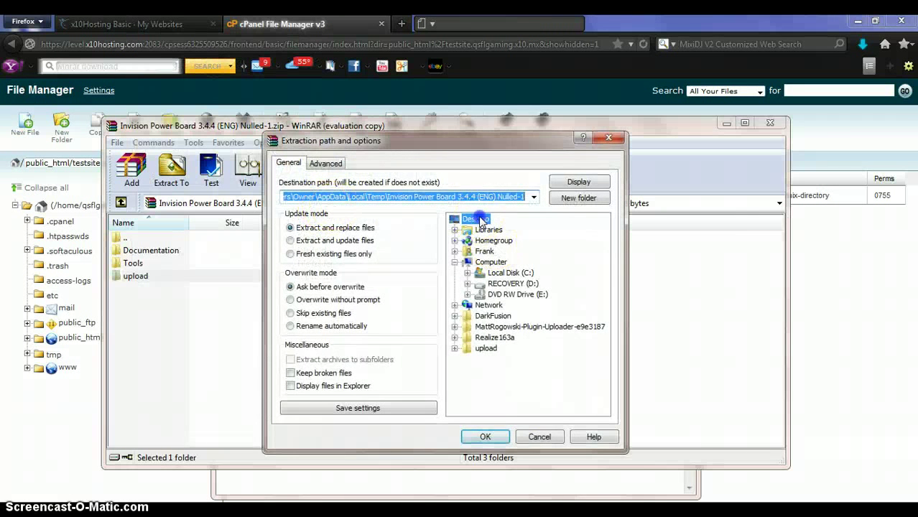
pyautogui.click(476, 218)
pyautogui.click(485, 438)
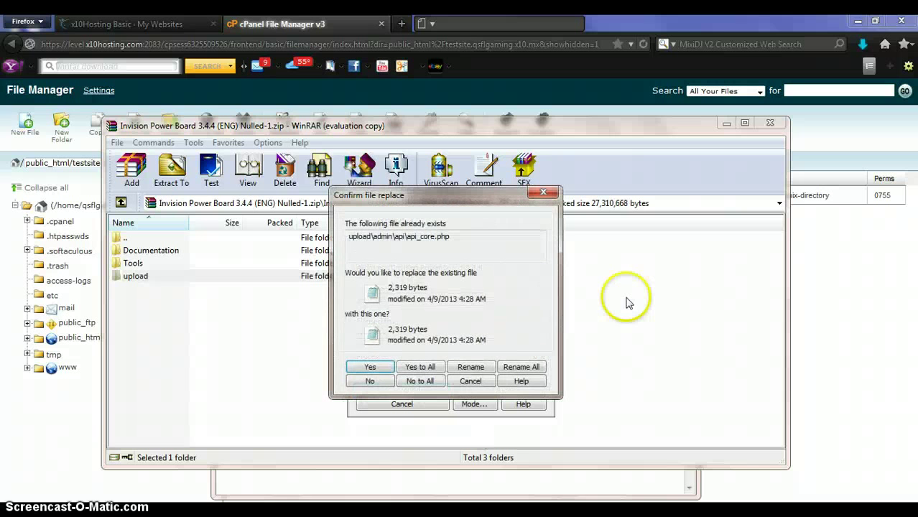
pyautogui.click(420, 367)
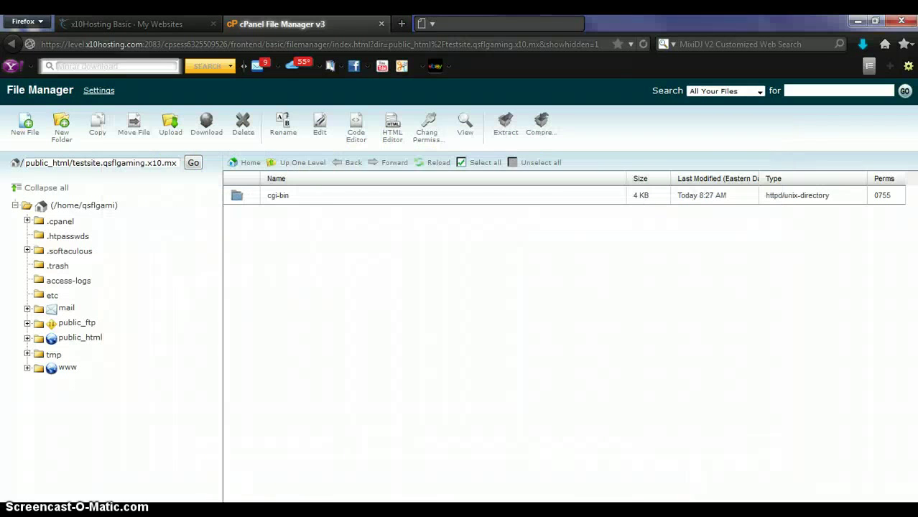
# Write step 9 as 'Ok now go to public_html then click "Upload"', then minimize the notes
pyautogui.click(226, 438)
pyautogui.click(375, 350)
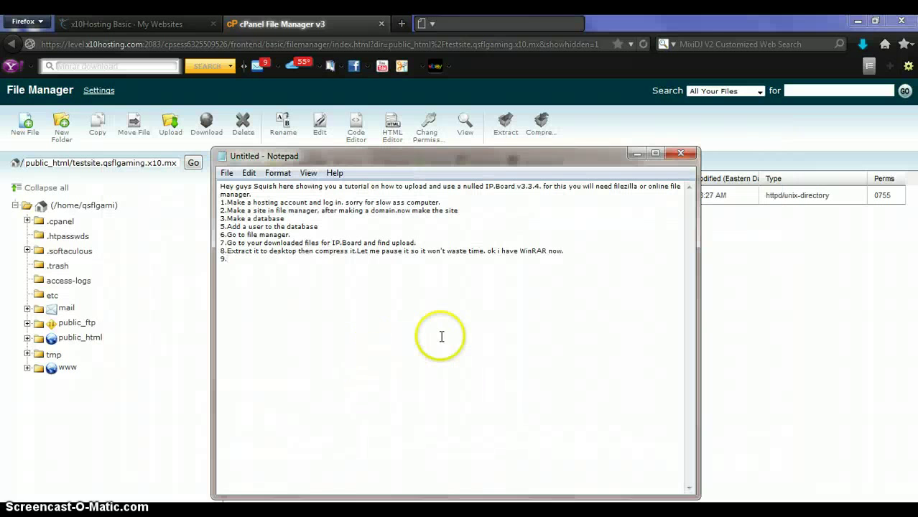
pyautogui.write('Ok now go to public')
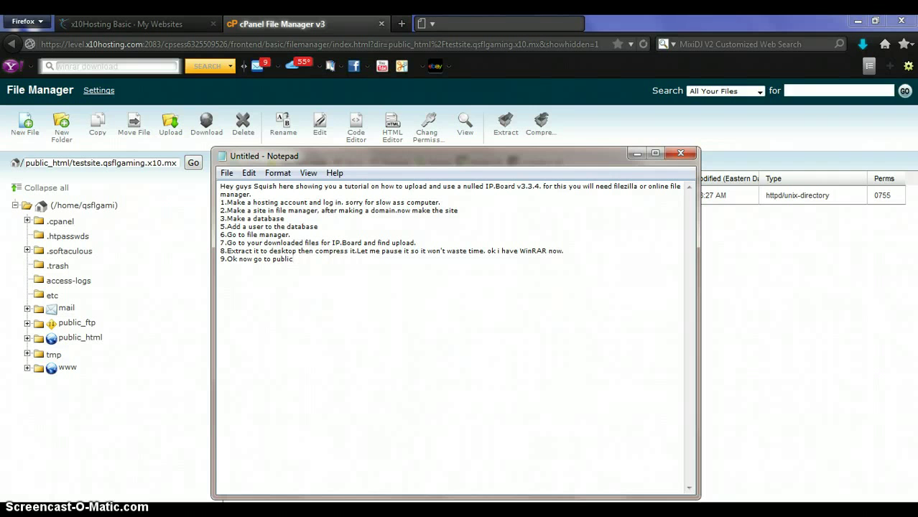
pyautogui.write('_html then click "Upload"')
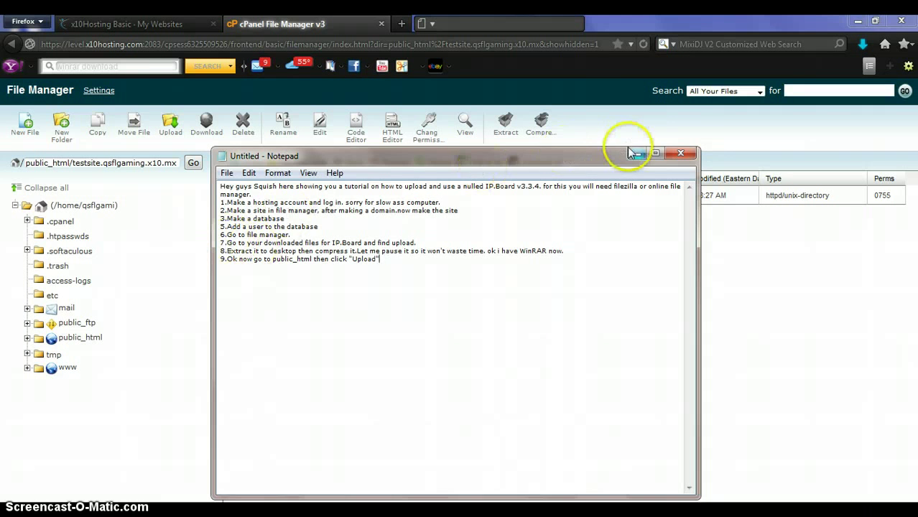
pyautogui.click(637, 153)
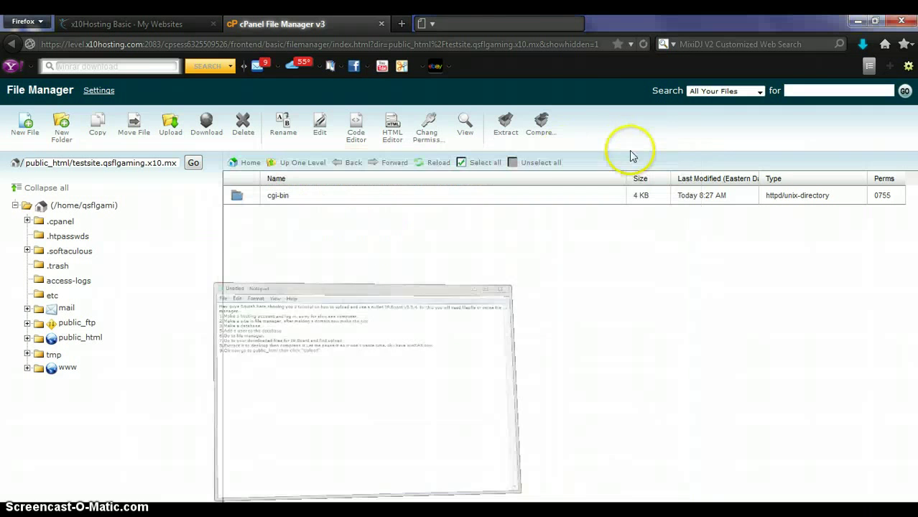
# Open the Upload files page for testsite.qsflgaming.x10.mx and browse for files on the Desktop
pyautogui.click(170, 126)
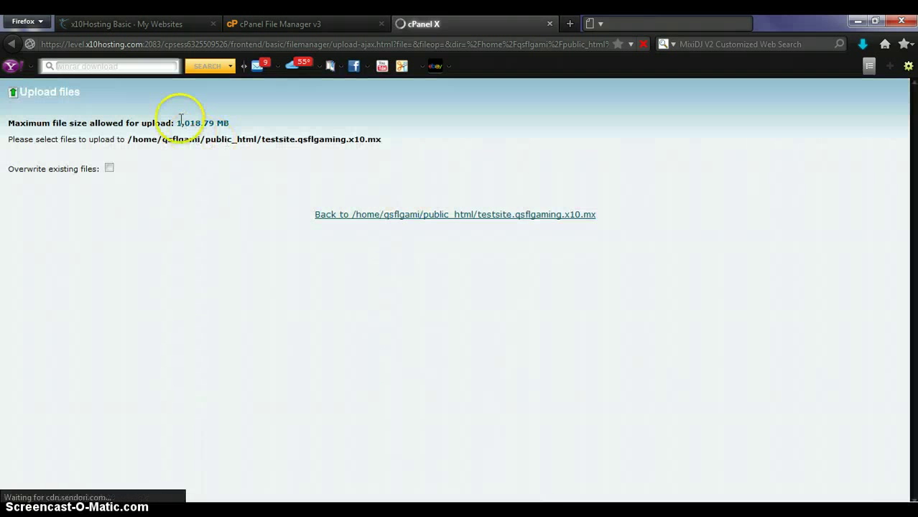
pyautogui.click(281, 157)
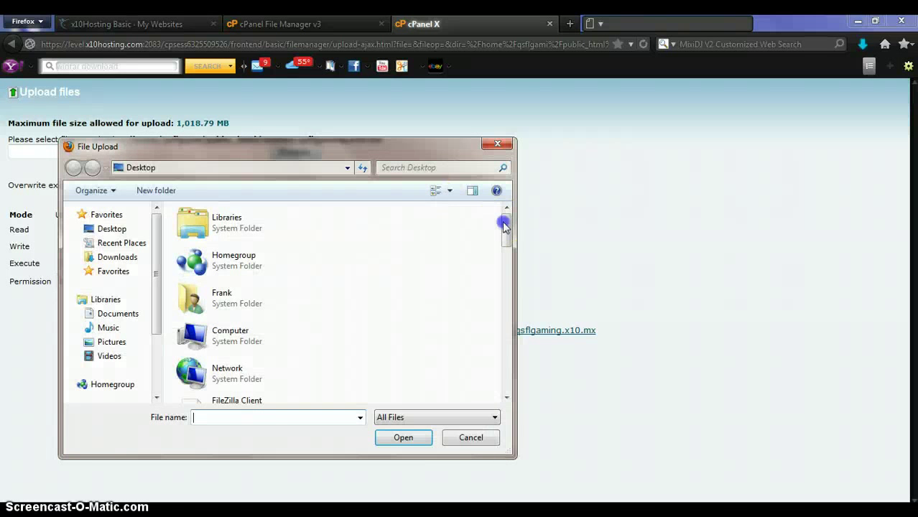
# Zip the desktop upload folder with Send to > Compressed (zipped) folder from the file picker
pyautogui.moveTo(506, 242); pyautogui.dragTo(508, 290)
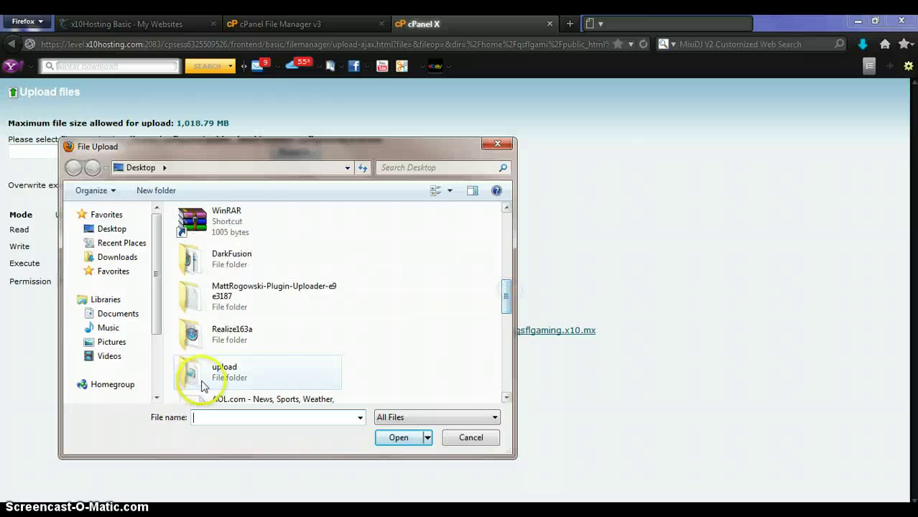
pyautogui.click(225, 375)
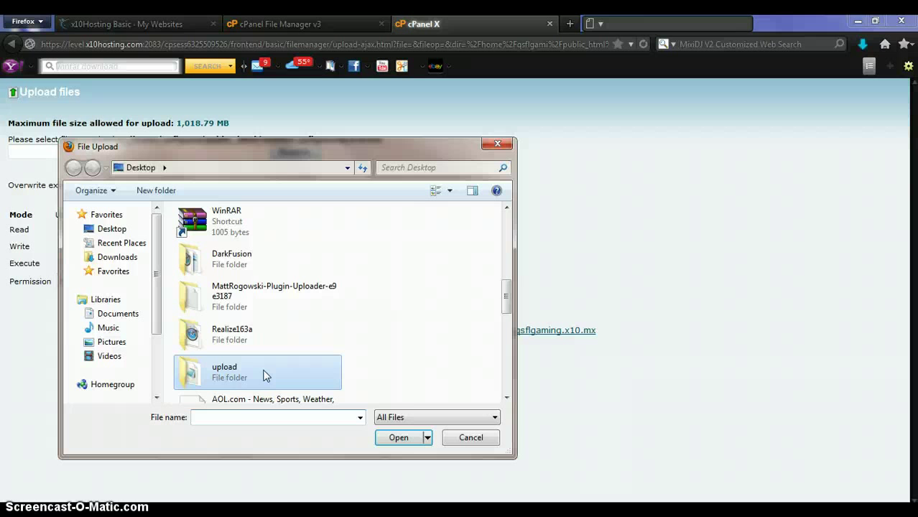
pyautogui.rightClick(263, 375)
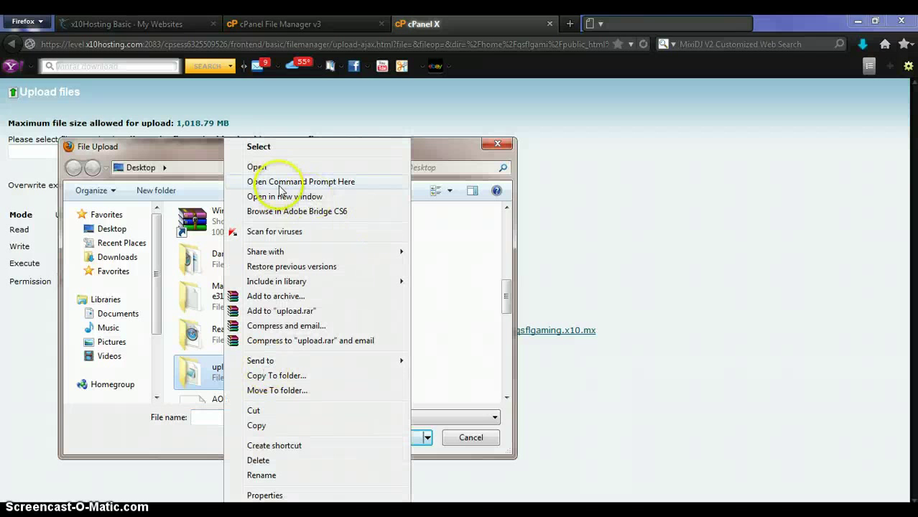
pyautogui.moveTo(304, 364)
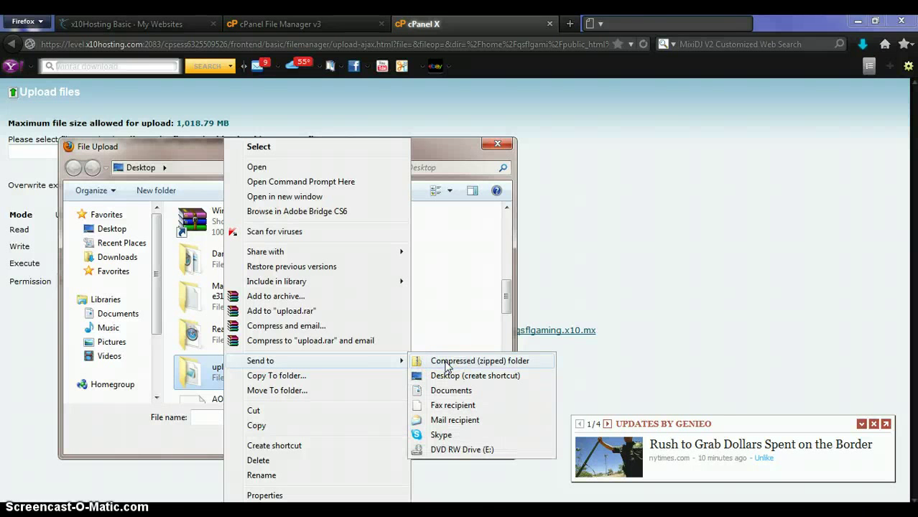
pyautogui.click(447, 363)
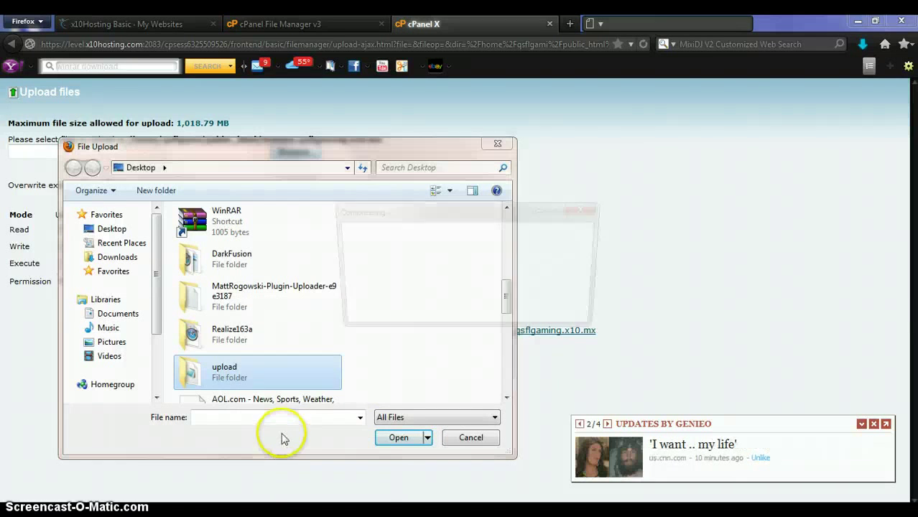